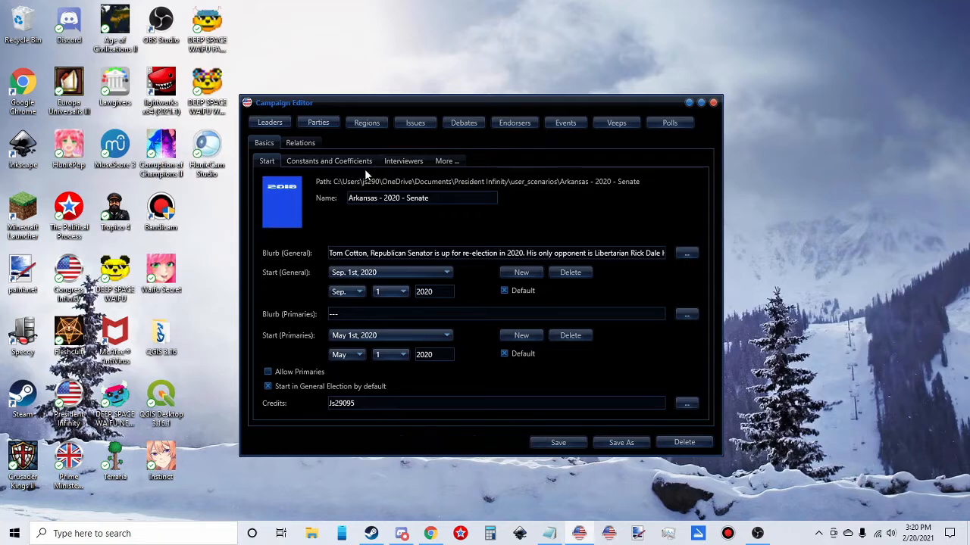
# - Review the import requirements for the campaign picture and the list of general election start dates
pyautogui.click(287, 220)
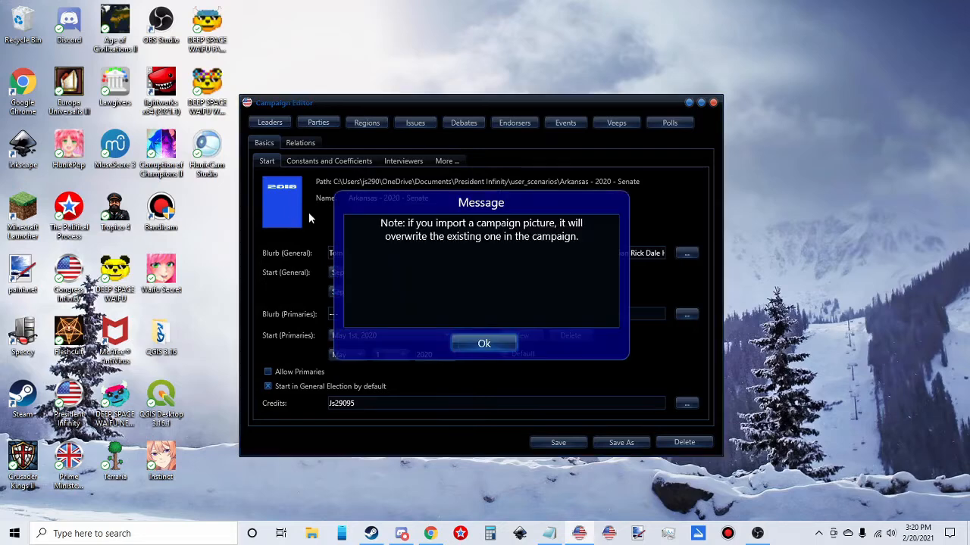
pyautogui.click(503, 345)
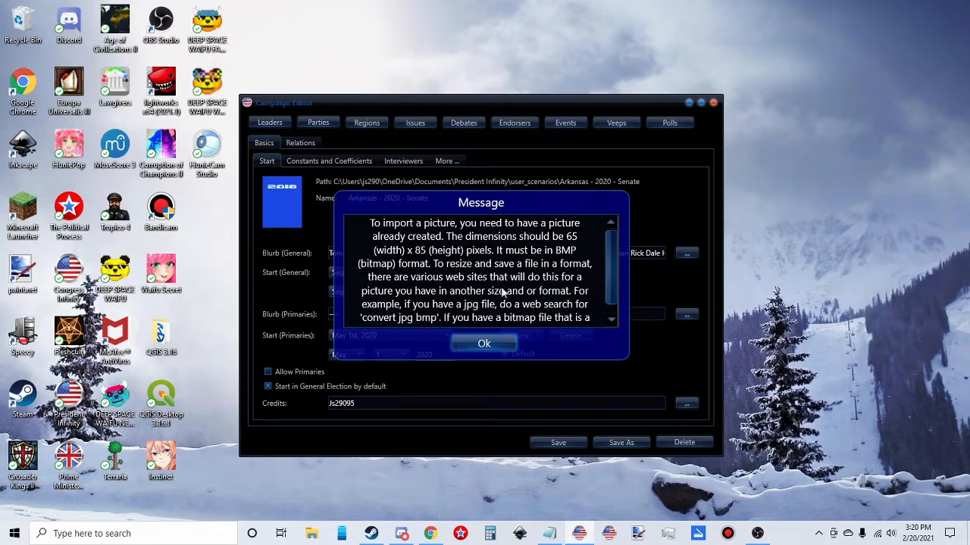
pyautogui.click(478, 345)
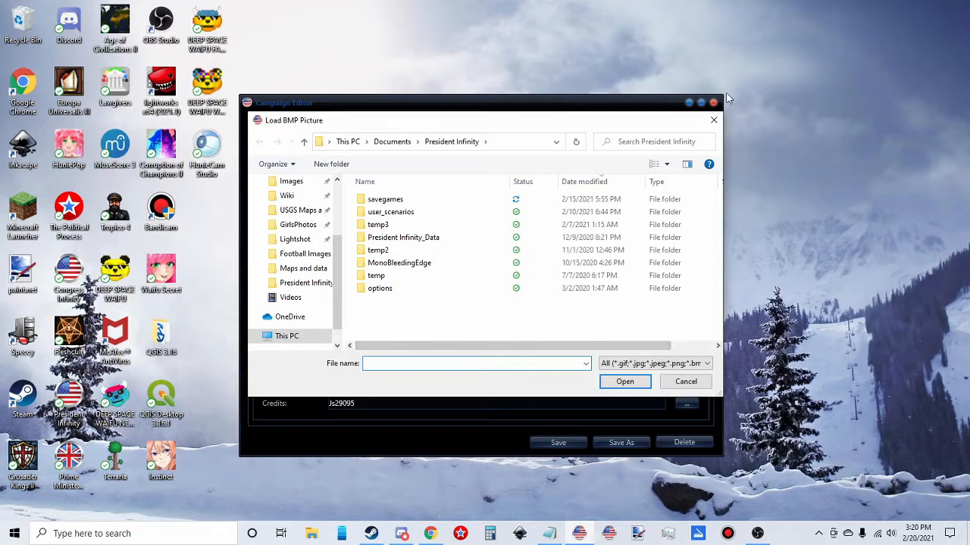
pyautogui.click(713, 120)
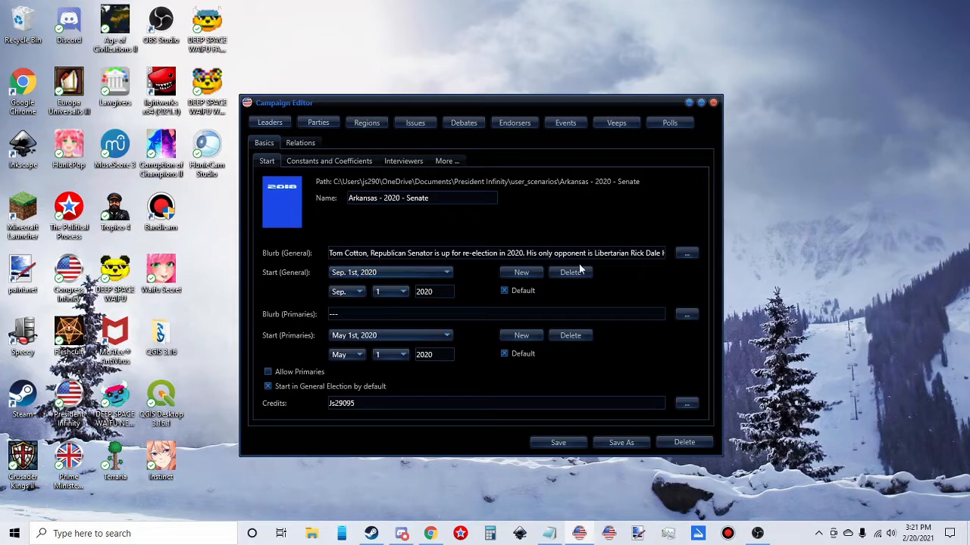
pyautogui.click(344, 276)
pyautogui.click(340, 283)
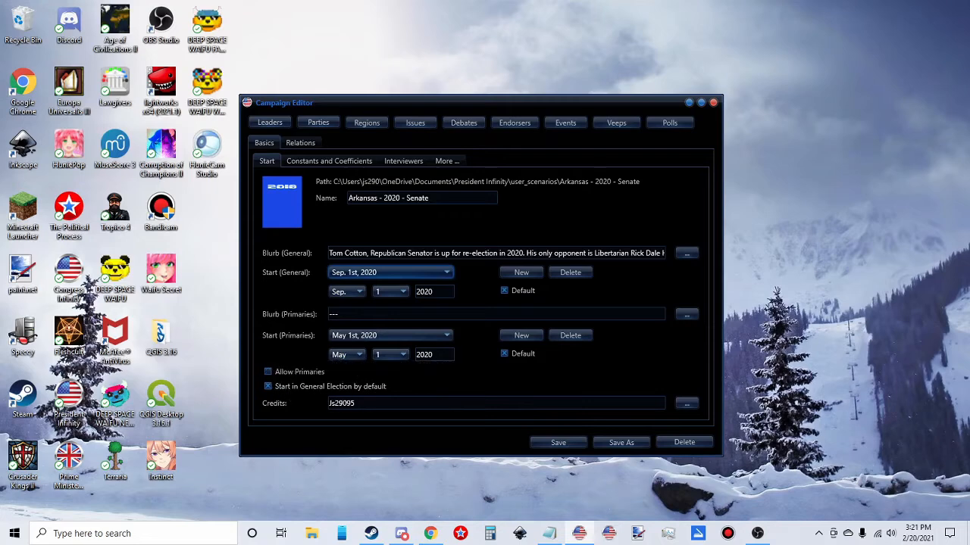
# - Examine the polling cost constant among the campaign's constants and coefficients
pyautogui.click(304, 163)
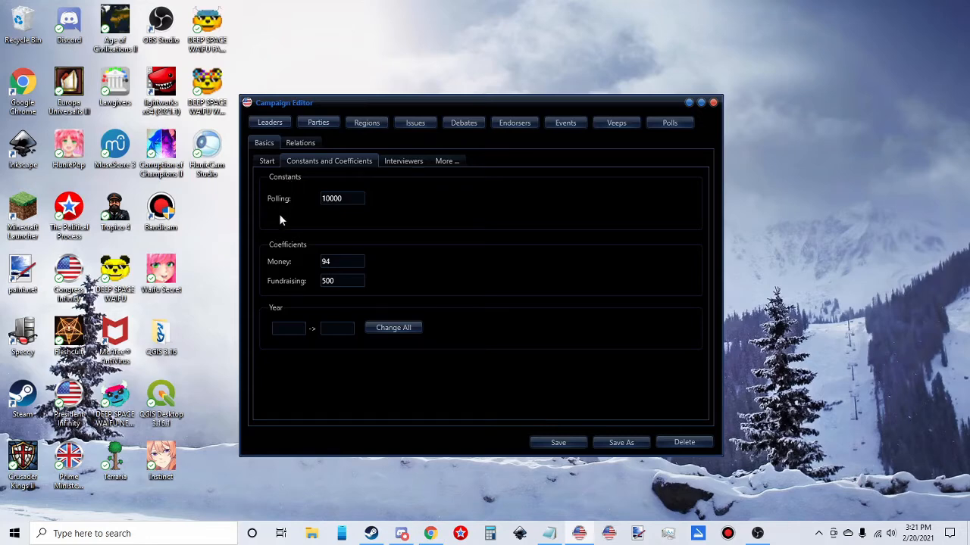
pyautogui.click(342, 199)
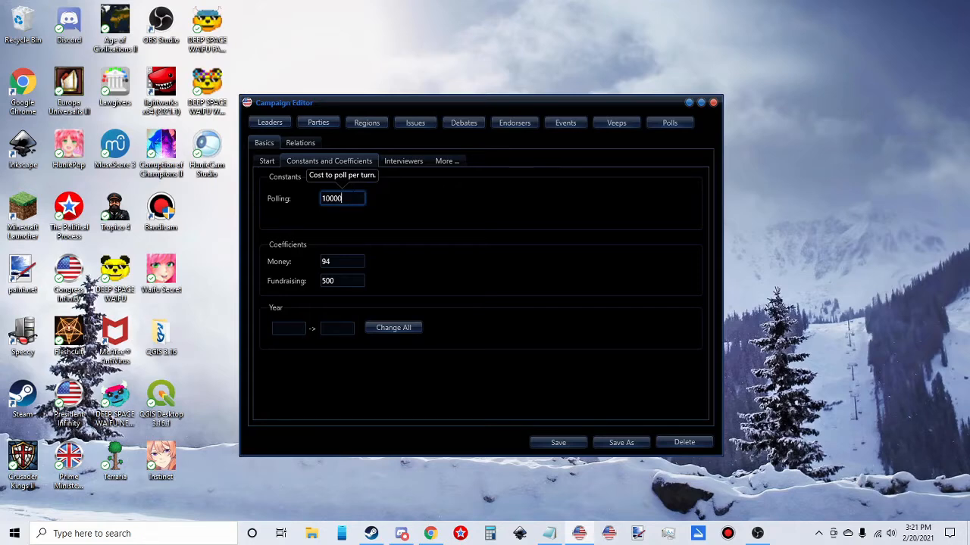
pyautogui.press('Left')
pyautogui.press('Left')
pyautogui.press('Left')
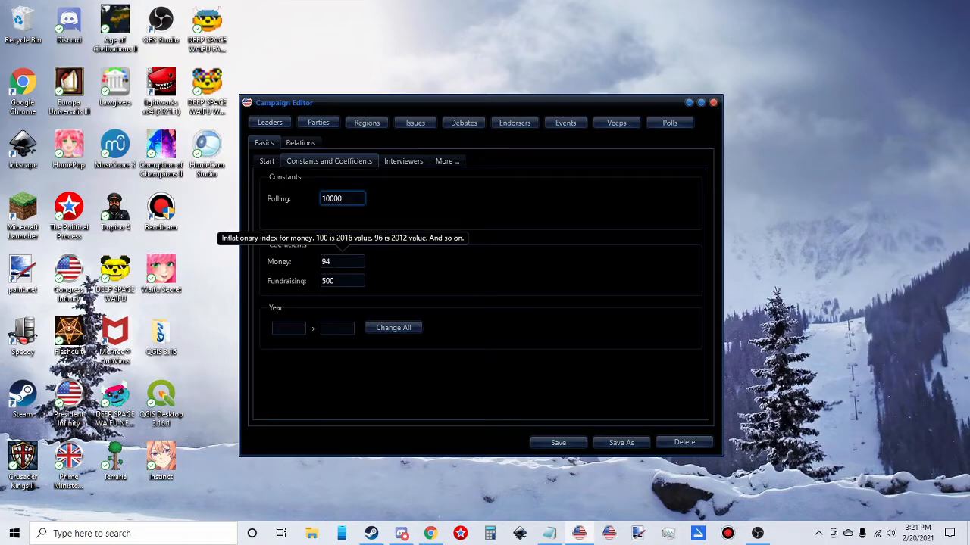
# - Enter 94 as the Money inflation coefficient
pyautogui.click(343, 262)
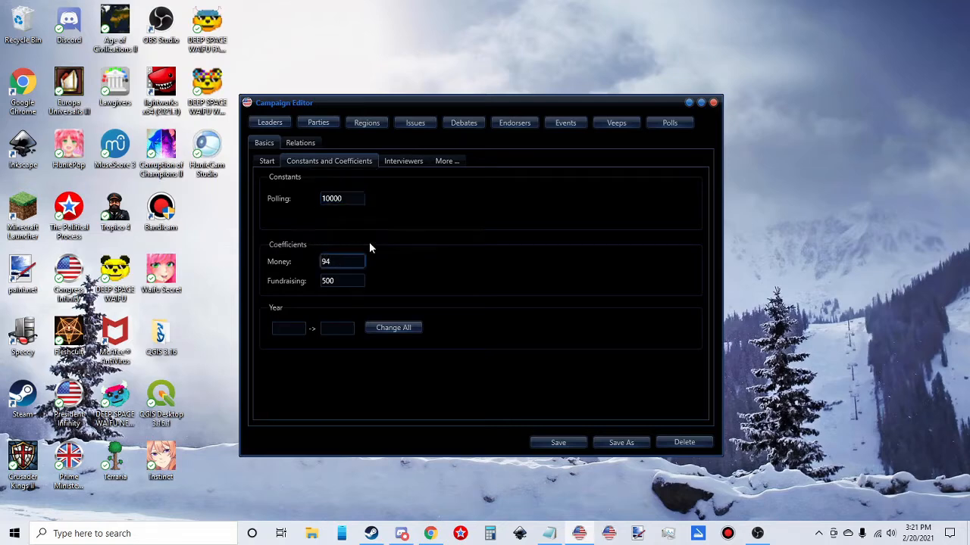
pyautogui.doubleClick(323, 260)
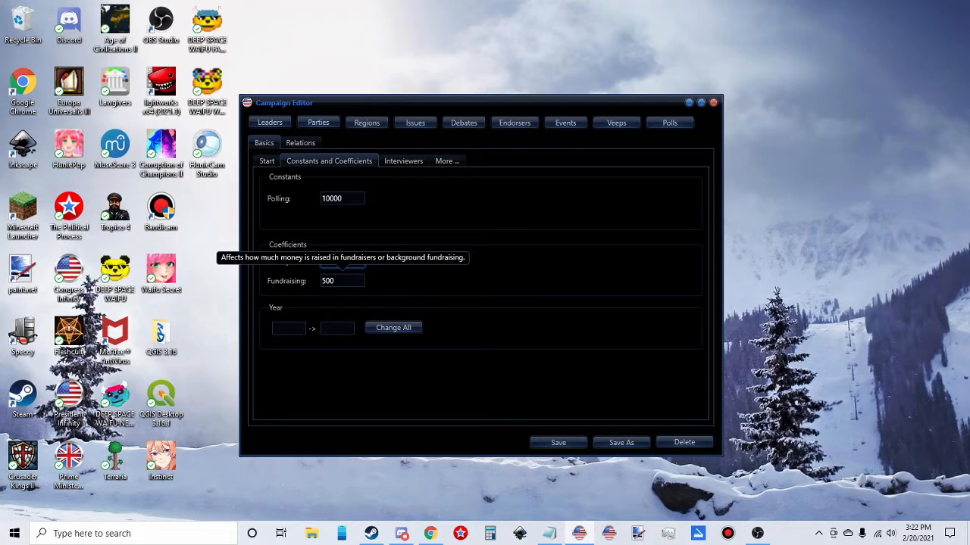
pyautogui.click(341, 261)
pyautogui.write('94')
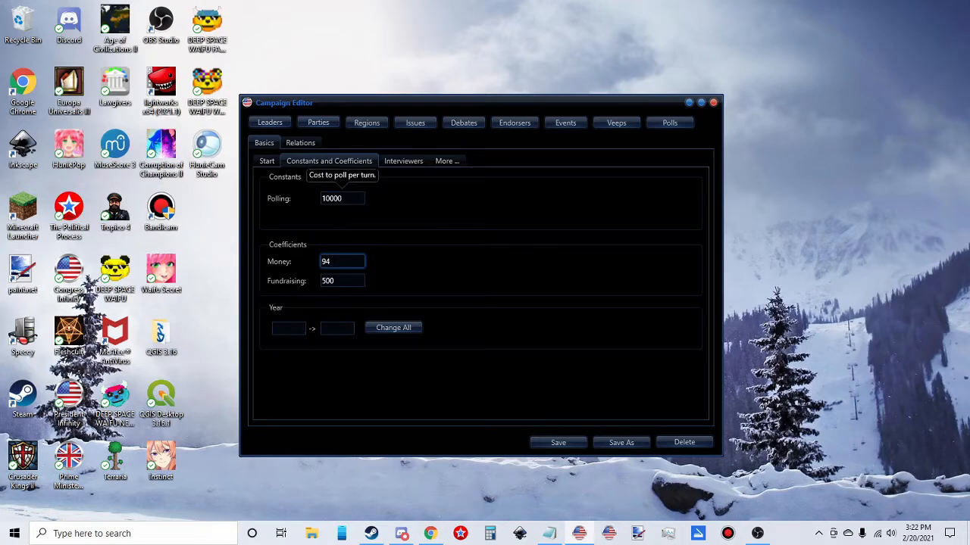
# - Browse the campaign's interviewers and review their stance, visibility and contentiousness settings
pyautogui.click(393, 160)
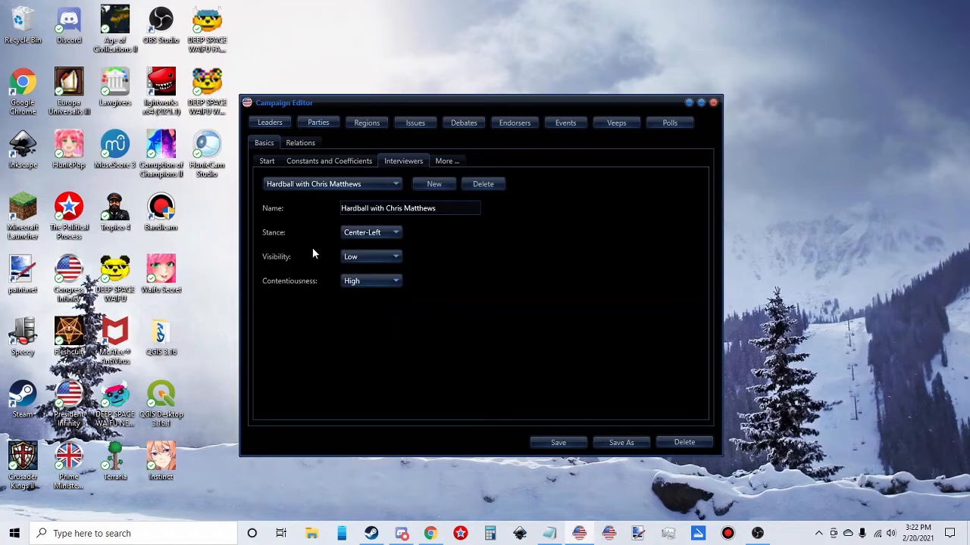
pyautogui.click(333, 187)
pyautogui.scroll(-3, 316, 211)
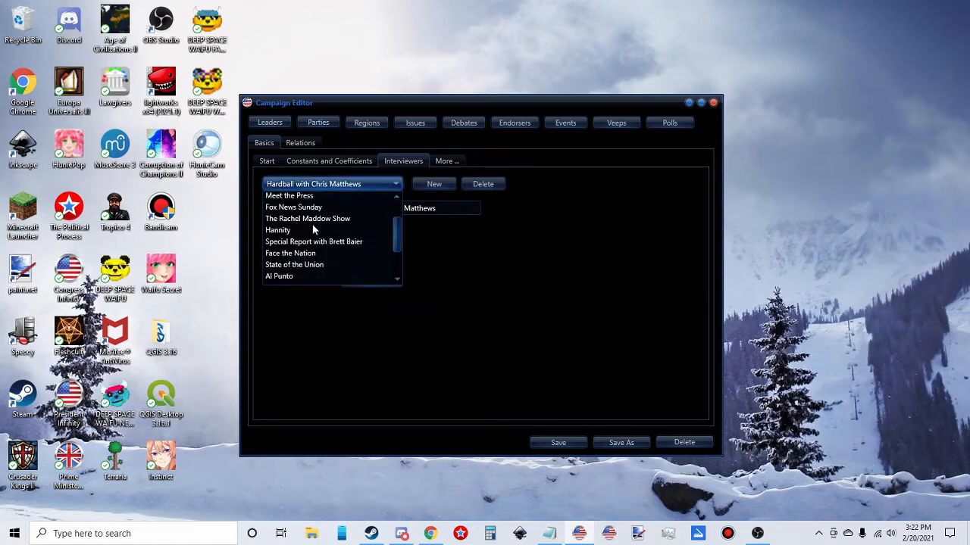
pyautogui.click(312, 223)
pyautogui.scroll(3, 314, 184)
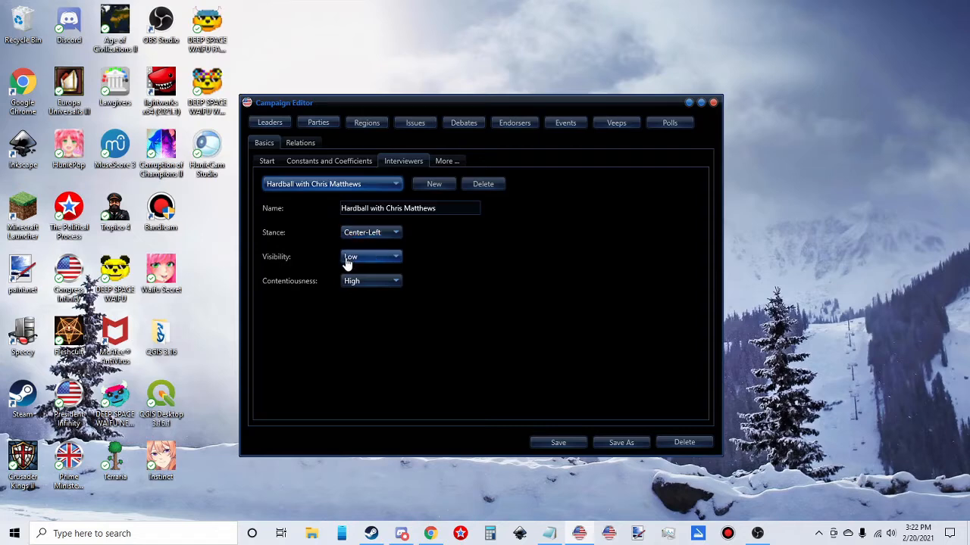
pyautogui.scroll(1, 301, 190)
pyautogui.scroll(-1, 301, 189)
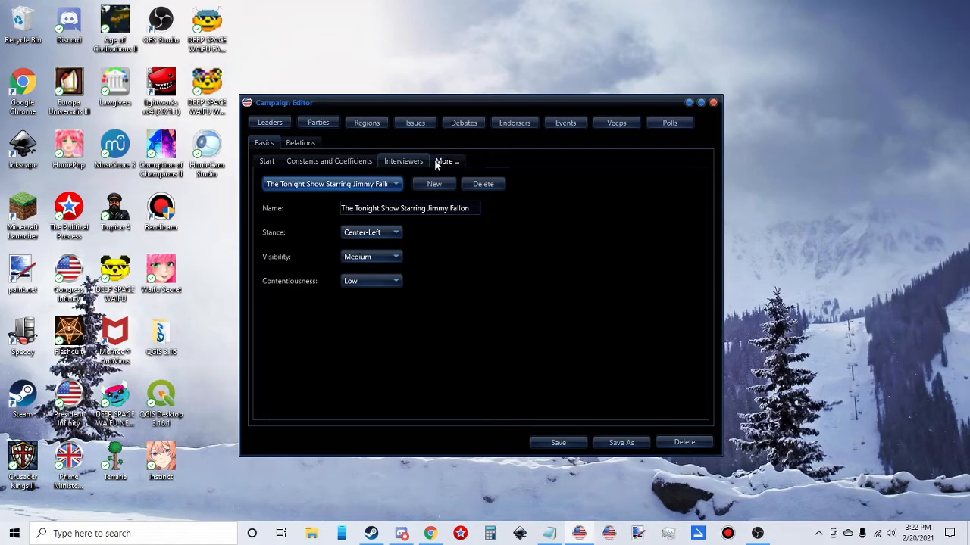
# - Review the additional basic campaign settings and the relations between parties and between leaders
pyautogui.click(454, 161)
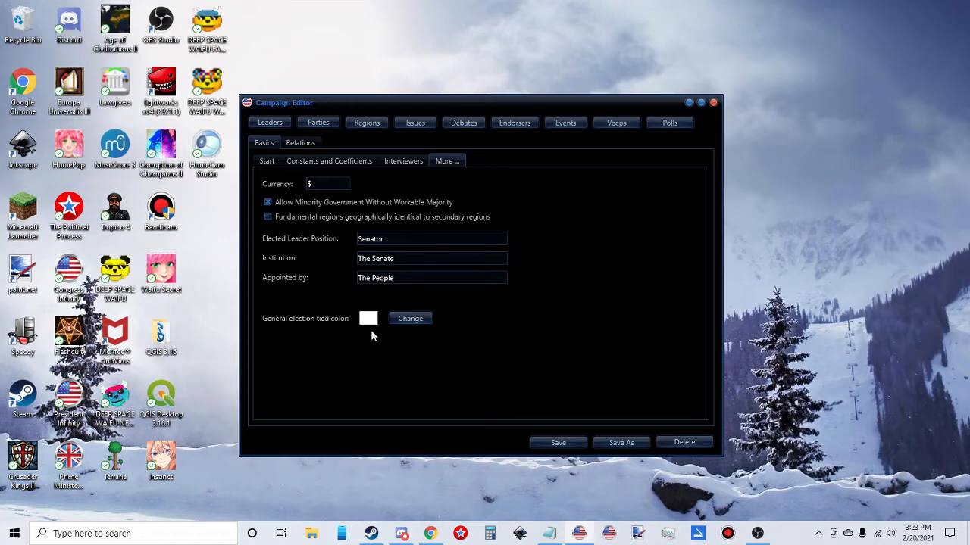
pyautogui.click(300, 144)
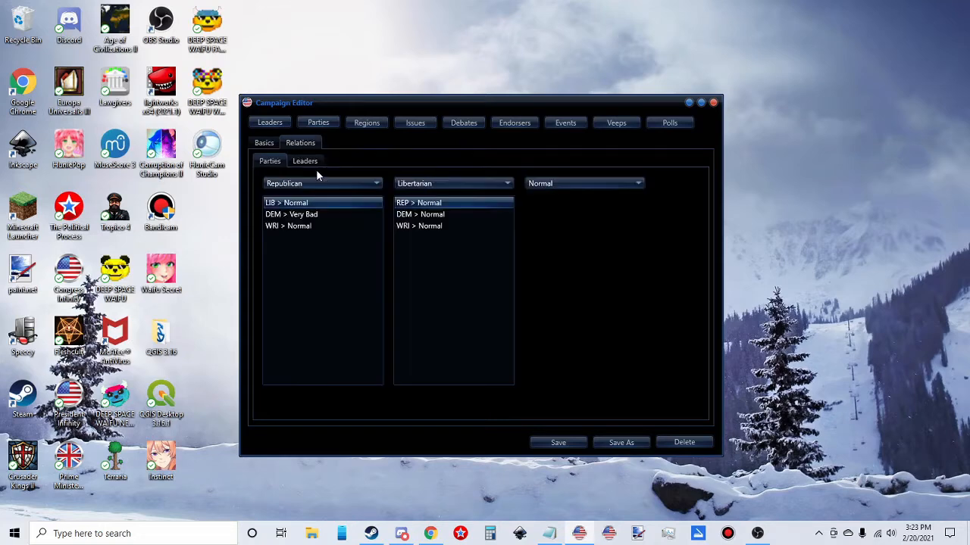
pyautogui.click(304, 163)
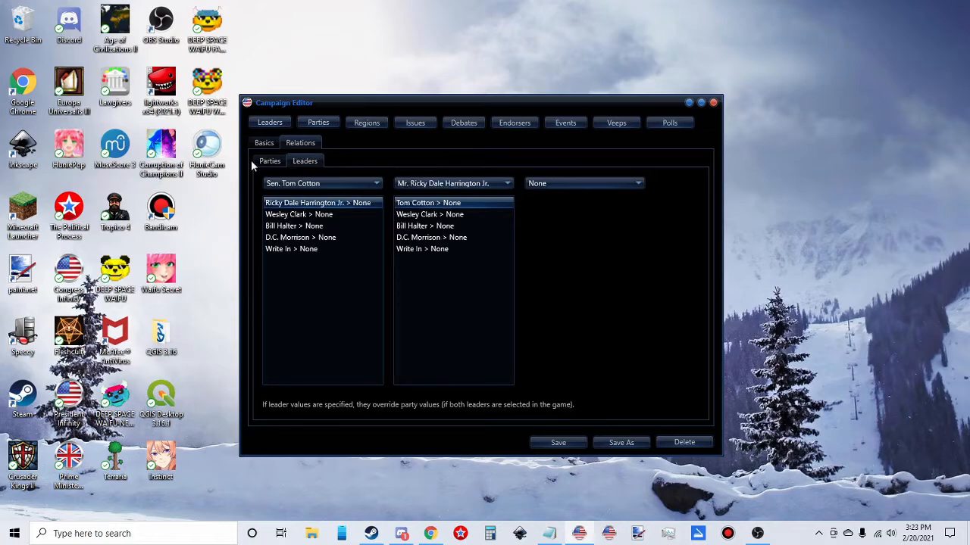
pyautogui.click(269, 162)
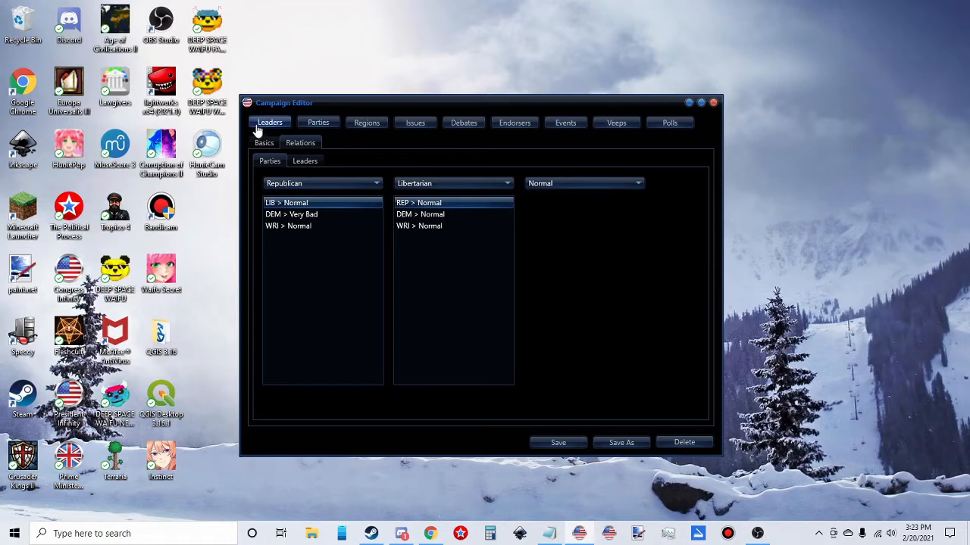
# - Open the leaders editor and review Tom Cotton's basic details, including the sex and home region options
pyautogui.click(270, 123)
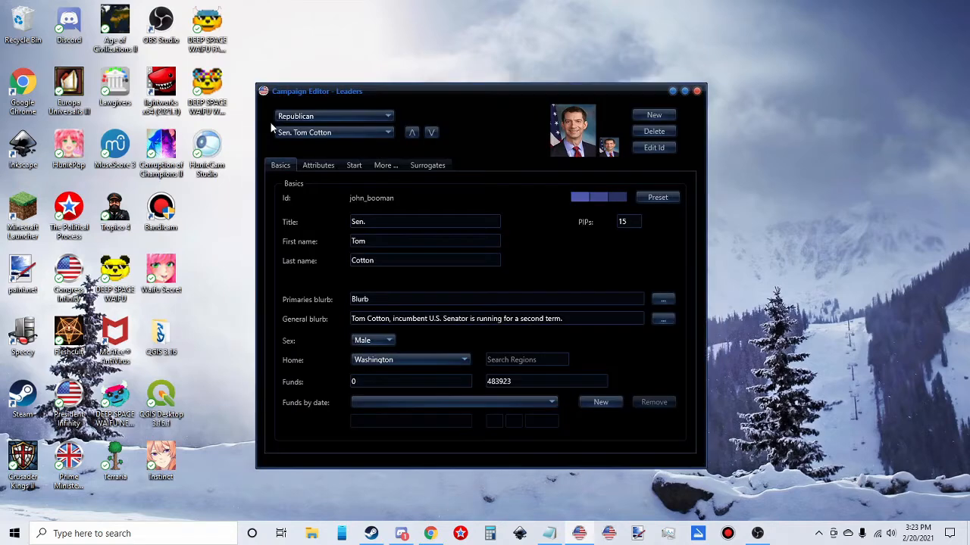
pyautogui.click(381, 132)
pyautogui.click(356, 134)
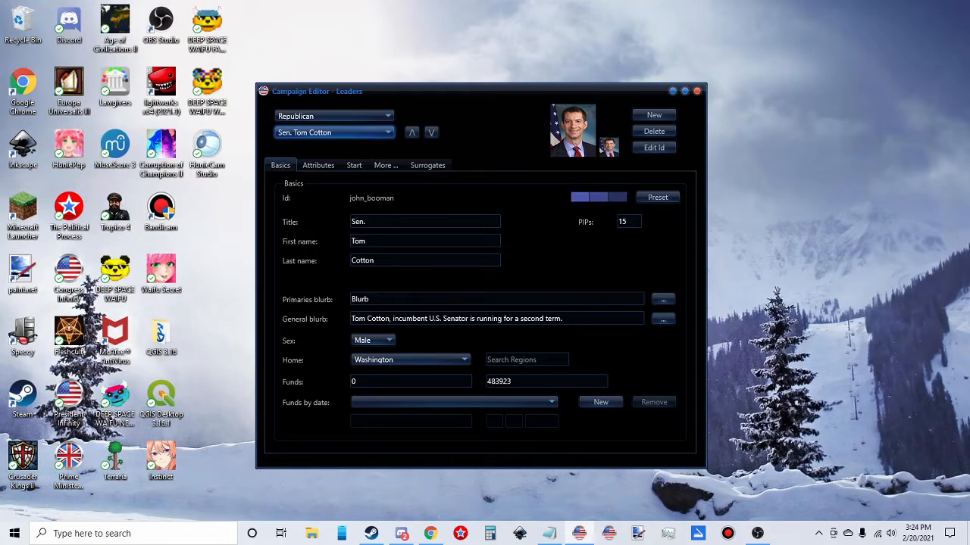
pyautogui.click(369, 341)
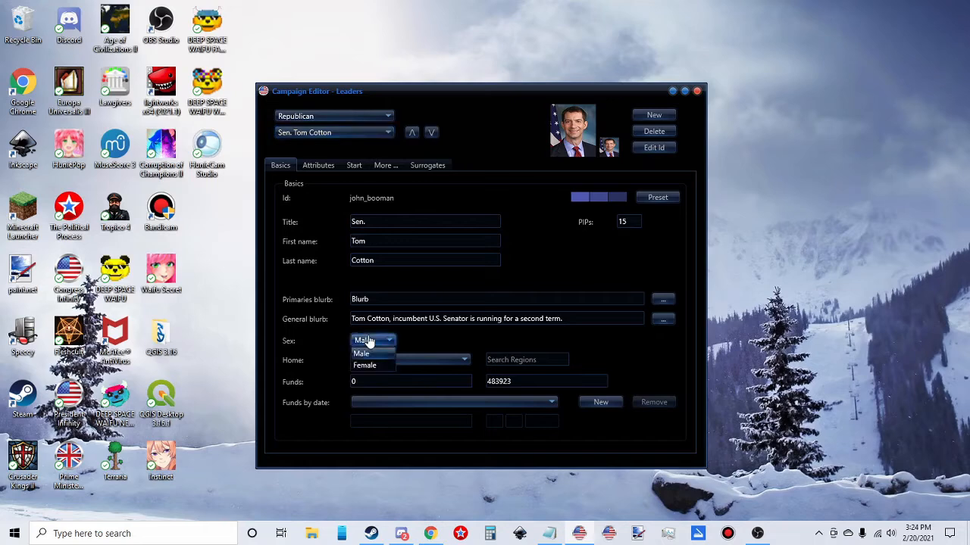
pyautogui.click(369, 342)
pyautogui.click(406, 362)
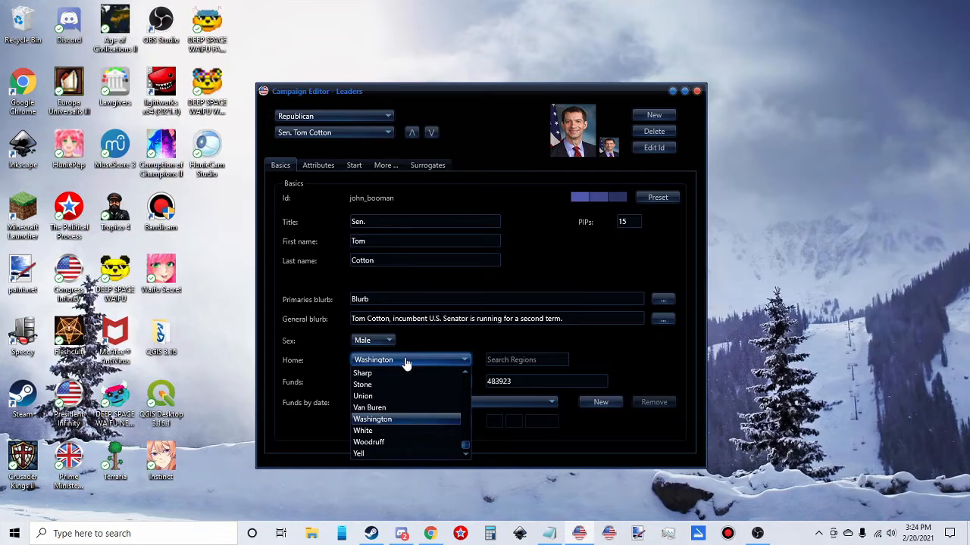
pyautogui.click(406, 363)
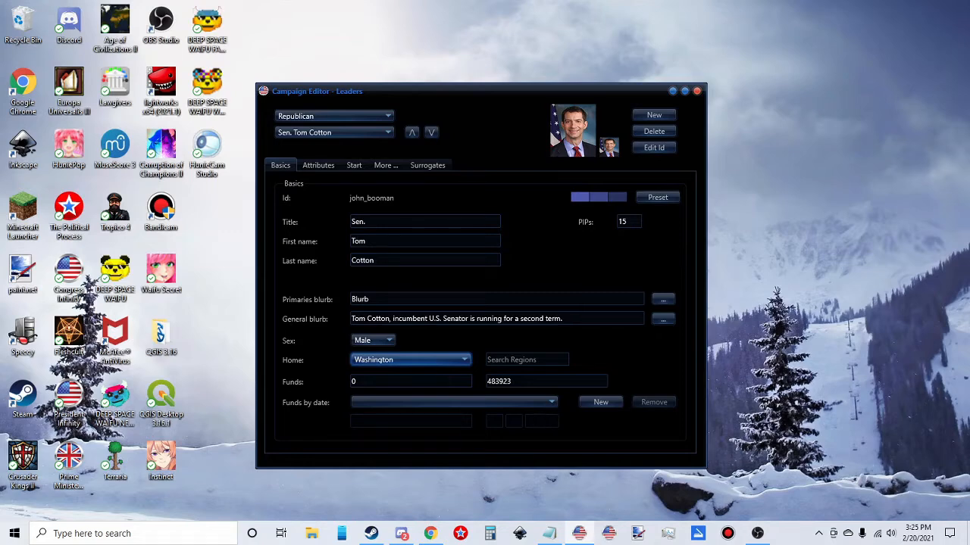
# - Review Tom Cotton's personal and campaign attributes and the options for his default start status
pyautogui.click(319, 166)
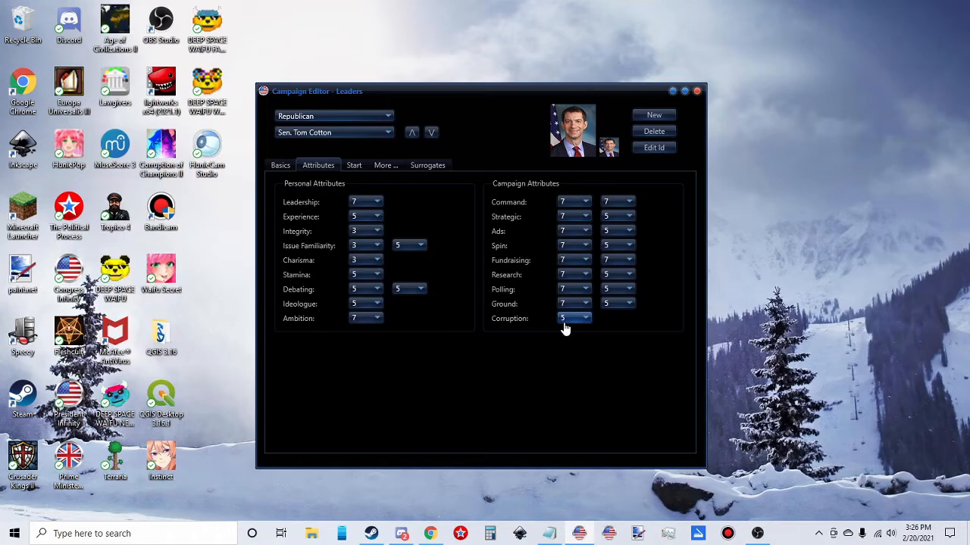
pyautogui.click(355, 166)
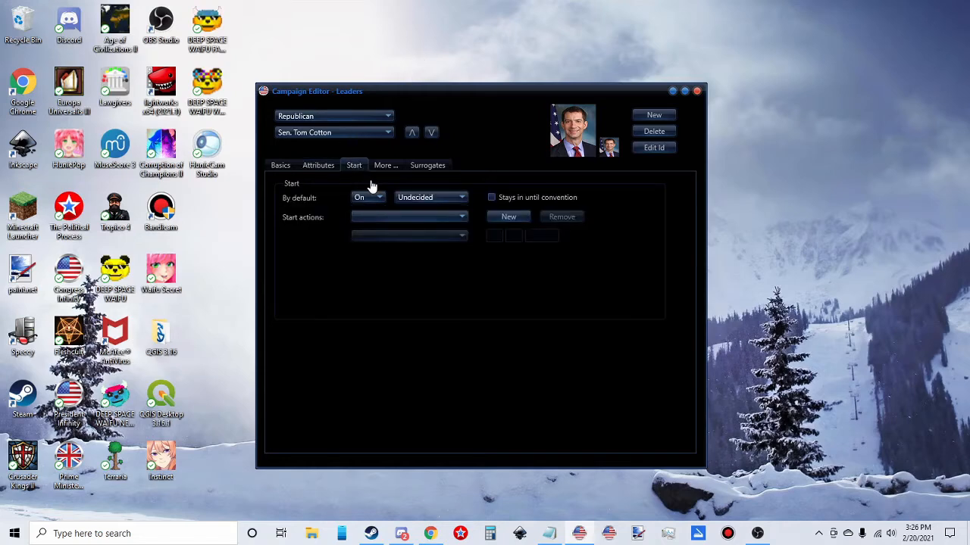
pyautogui.click(369, 198)
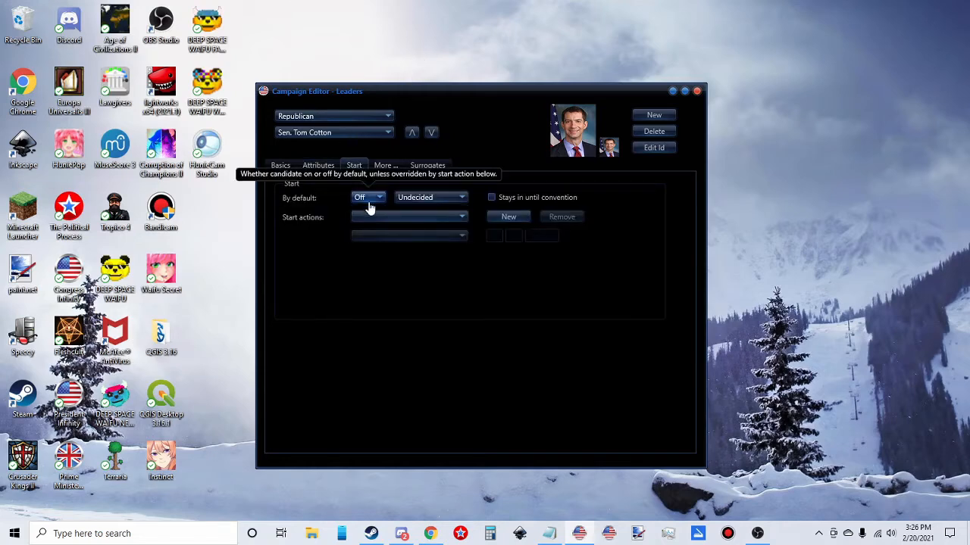
pyautogui.click(426, 198)
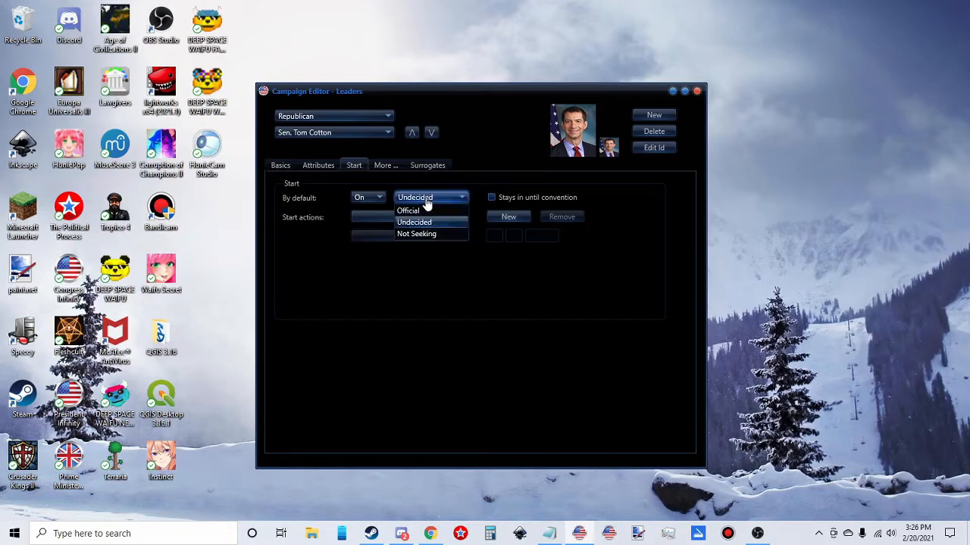
pyautogui.click(430, 198)
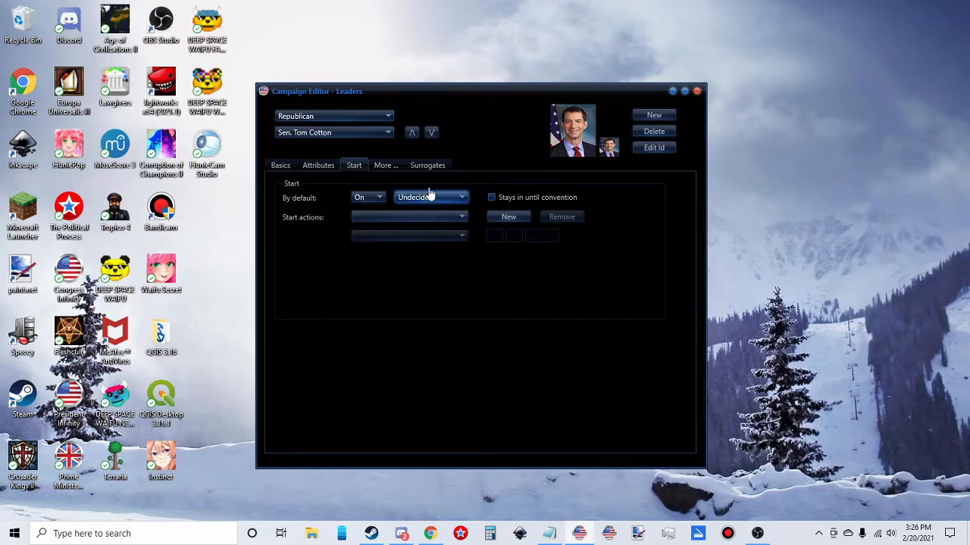
# - Review Tom Cotton's additional settings, covering the left or right placement and the PAC name and type
pyautogui.click(386, 168)
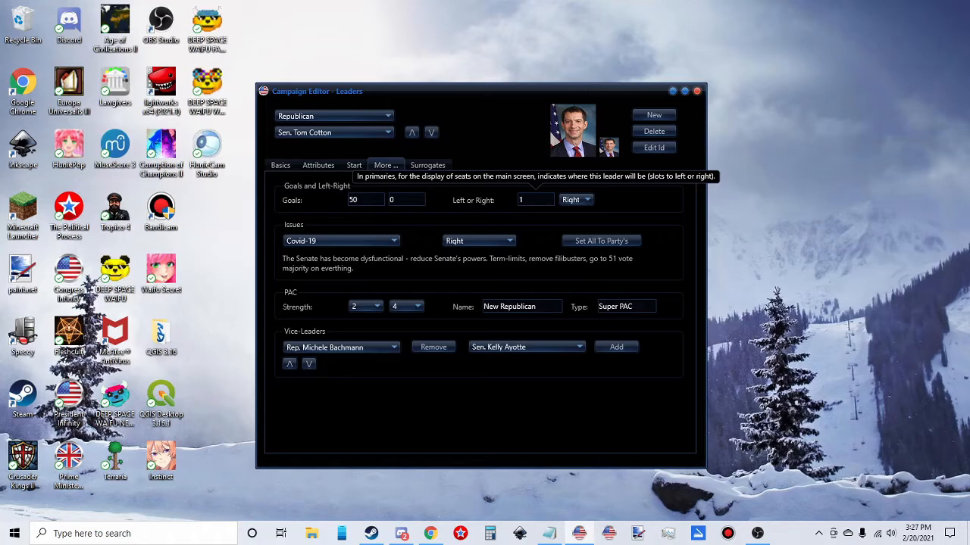
pyautogui.click(570, 199)
pyautogui.click(577, 209)
pyautogui.scroll(-1, 584, 201)
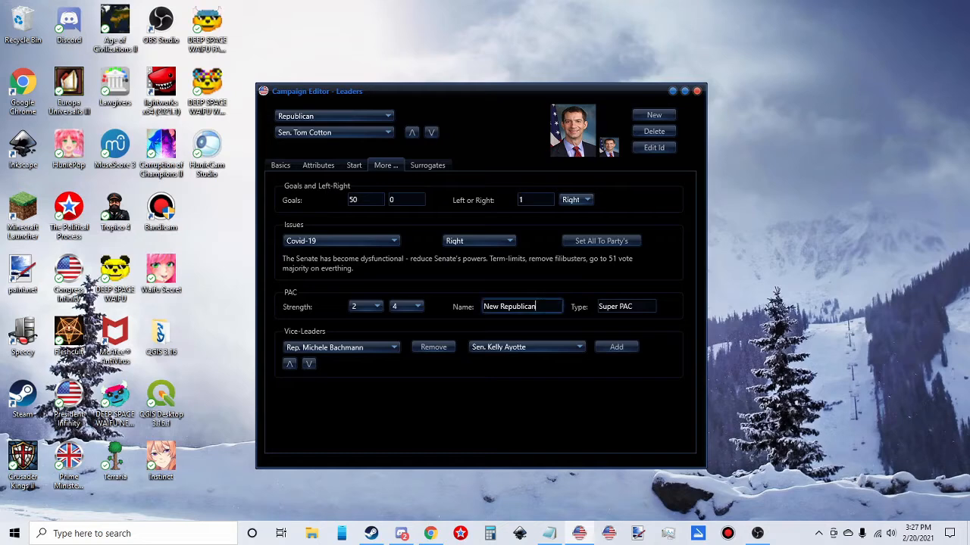
pyautogui.click(630, 306)
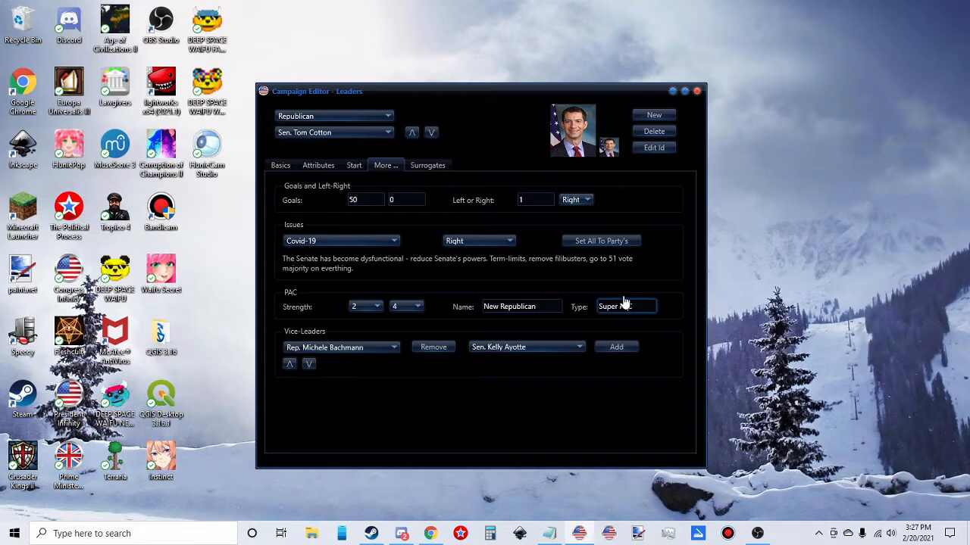
# - Review Tom Cotton's assigned vice-leaders and the list of candidates available to add as vice-leader
pyautogui.click(371, 350)
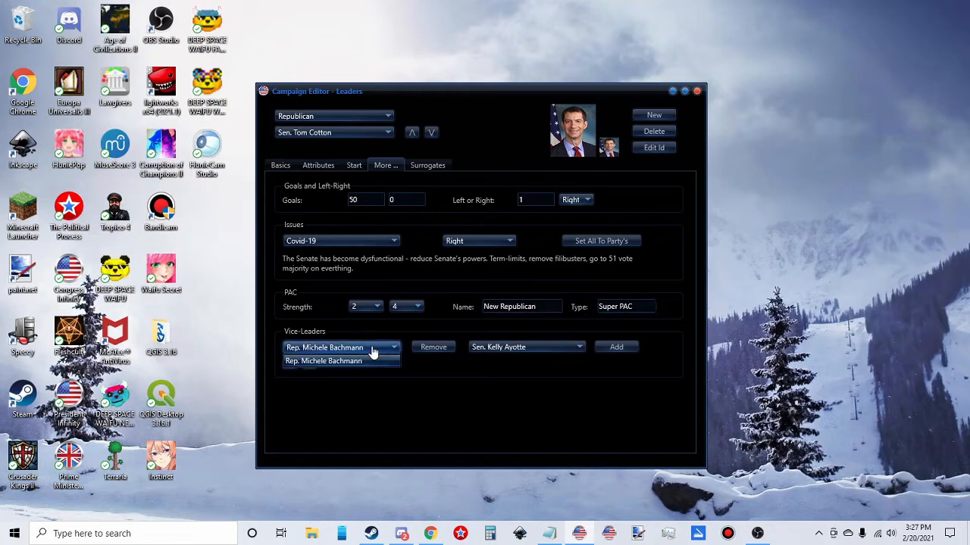
pyautogui.click(374, 351)
pyautogui.click(384, 351)
pyautogui.click(552, 350)
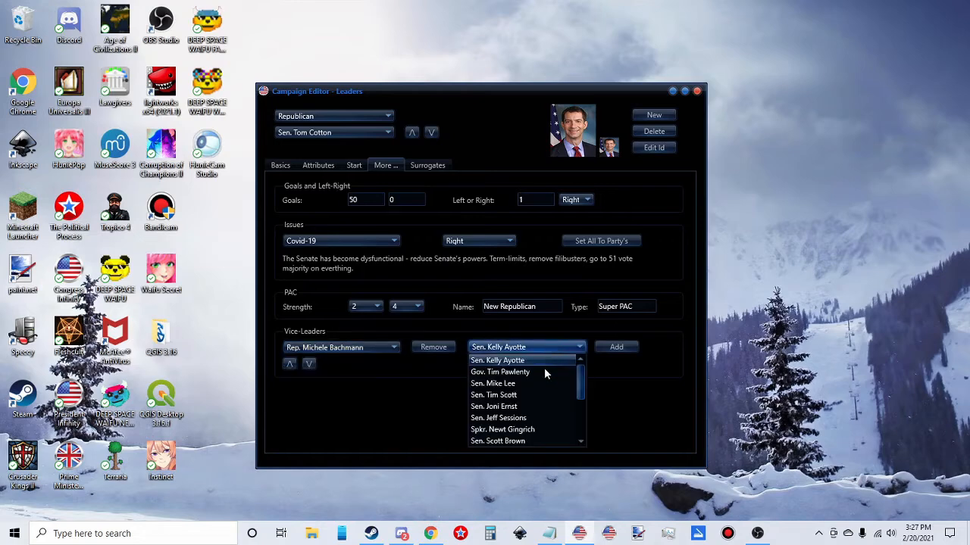
pyautogui.scroll(-3, 543, 367)
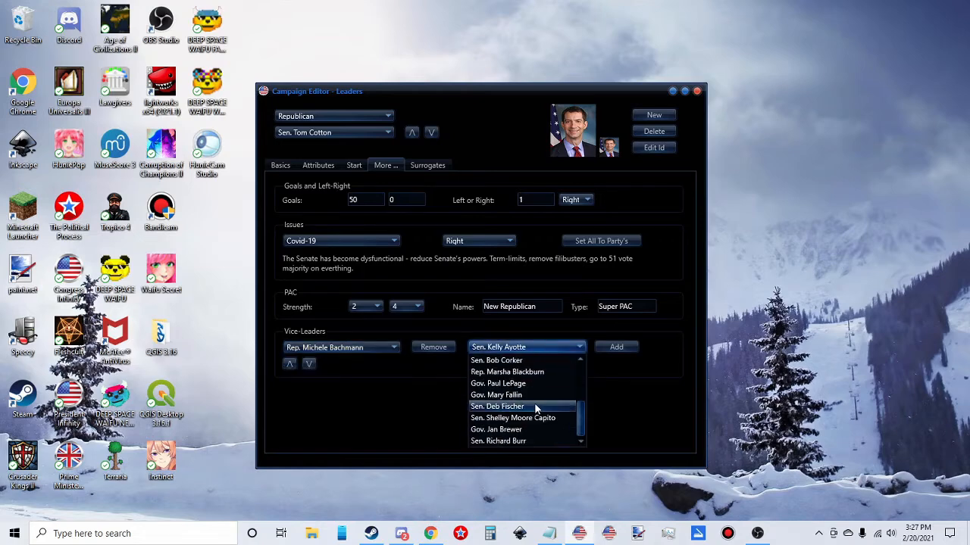
pyautogui.click(444, 386)
pyautogui.click(384, 353)
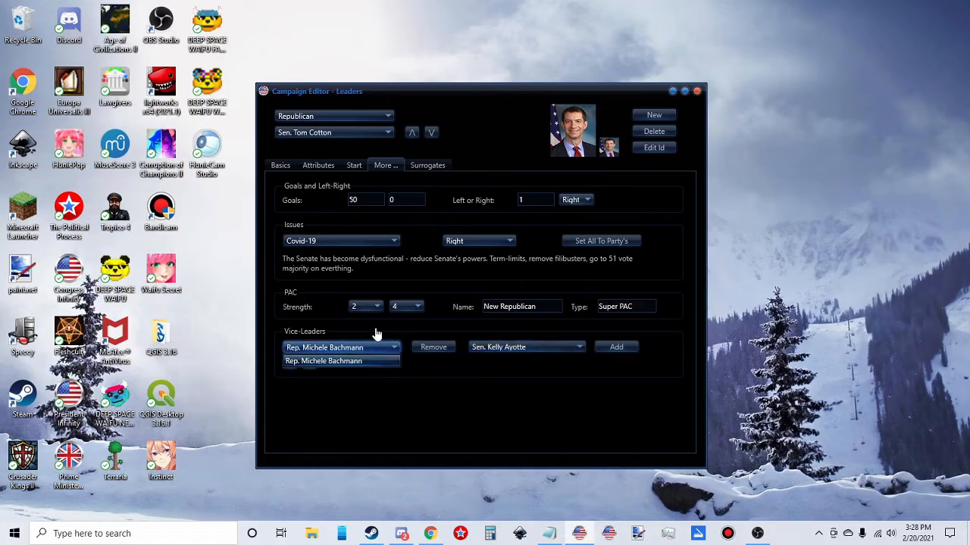
pyautogui.click(375, 329)
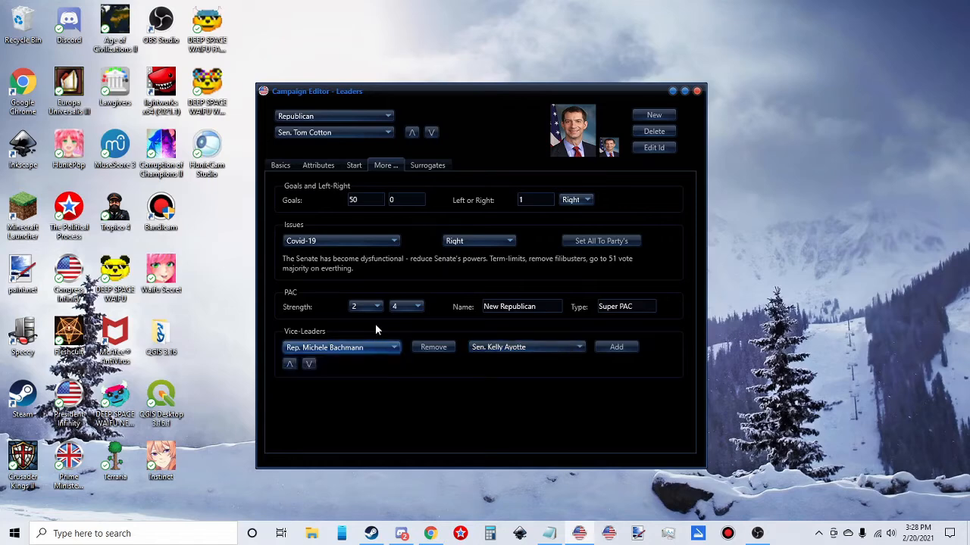
# - Review the settings of Tom Cotton's surrogate Donald Trump, including how many days he lasts and his PIPs cost
pyautogui.click(427, 169)
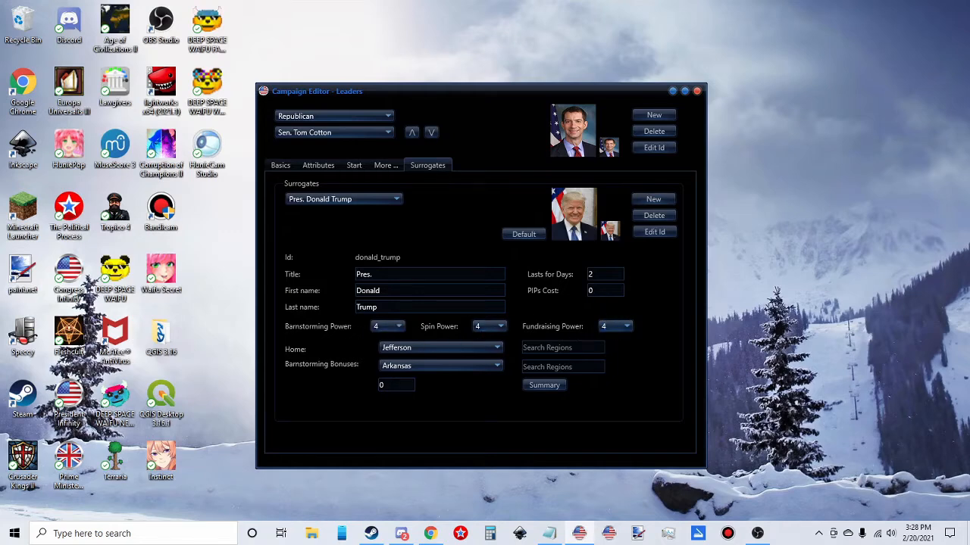
pyautogui.click(602, 274)
pyautogui.click(606, 290)
# - Try the Blue preset on Tom Cotton's colors, replace it with the Orange preset, and close the leaders editor
pyautogui.click(280, 166)
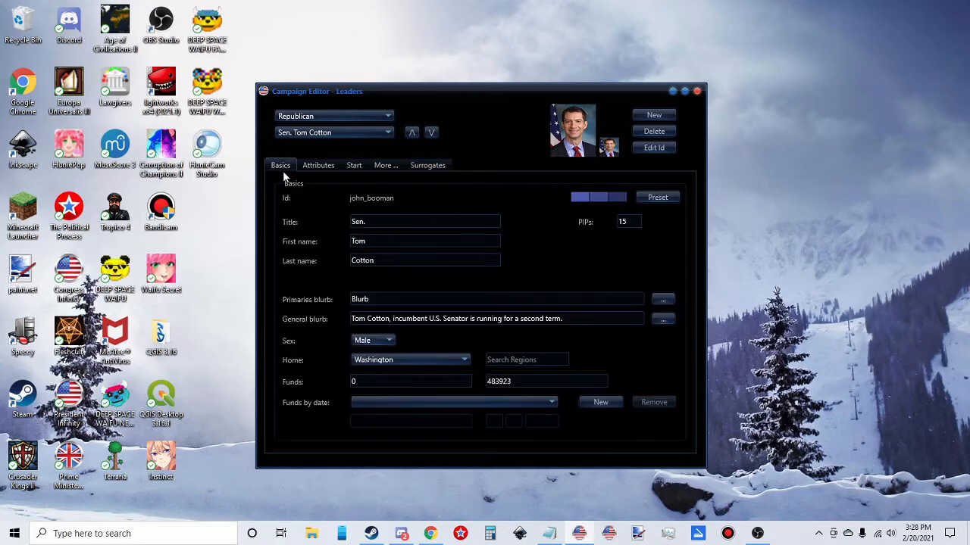
pyautogui.click(667, 200)
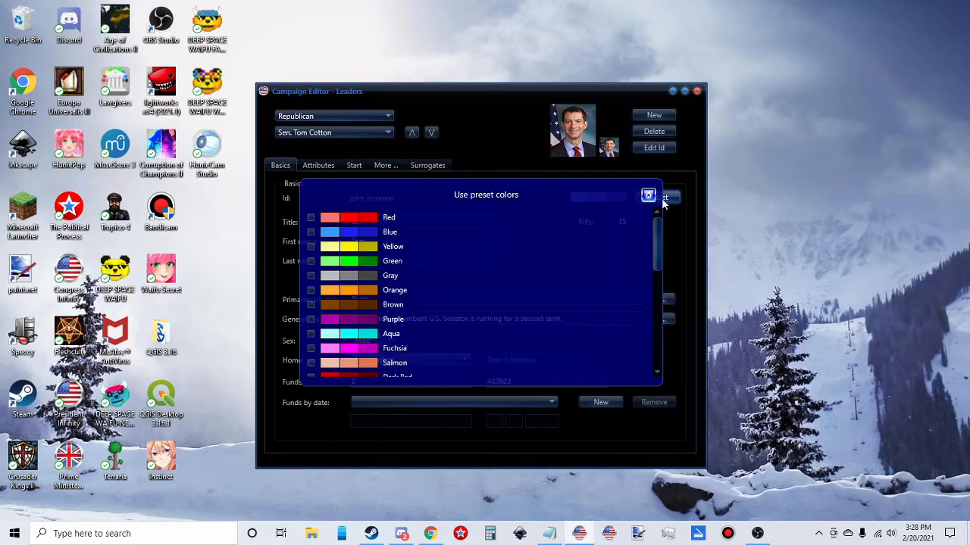
pyautogui.click(306, 225)
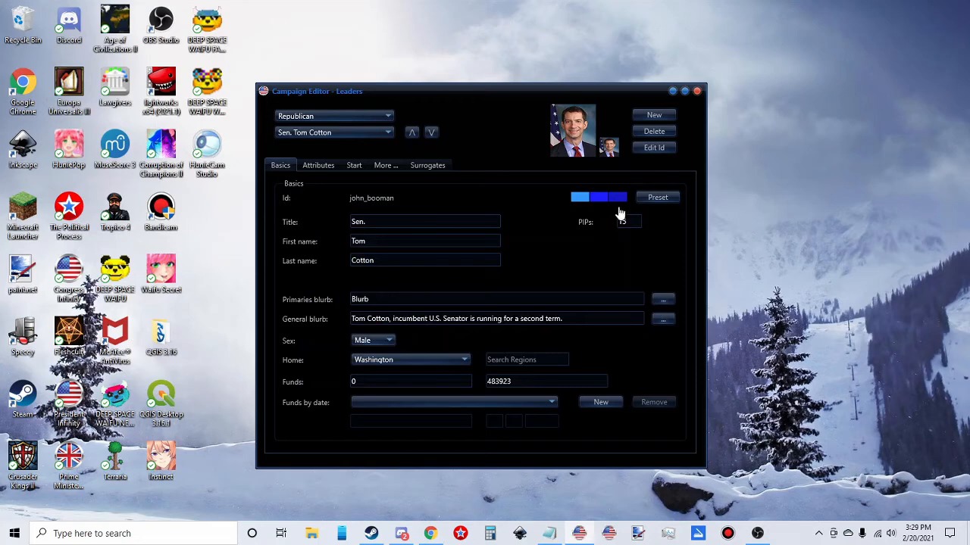
pyautogui.click(671, 202)
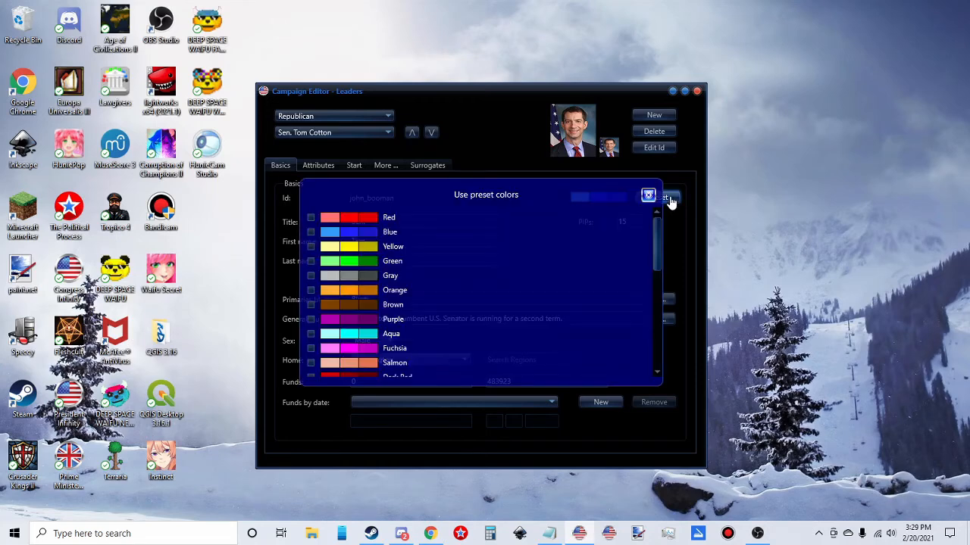
pyautogui.click(305, 294)
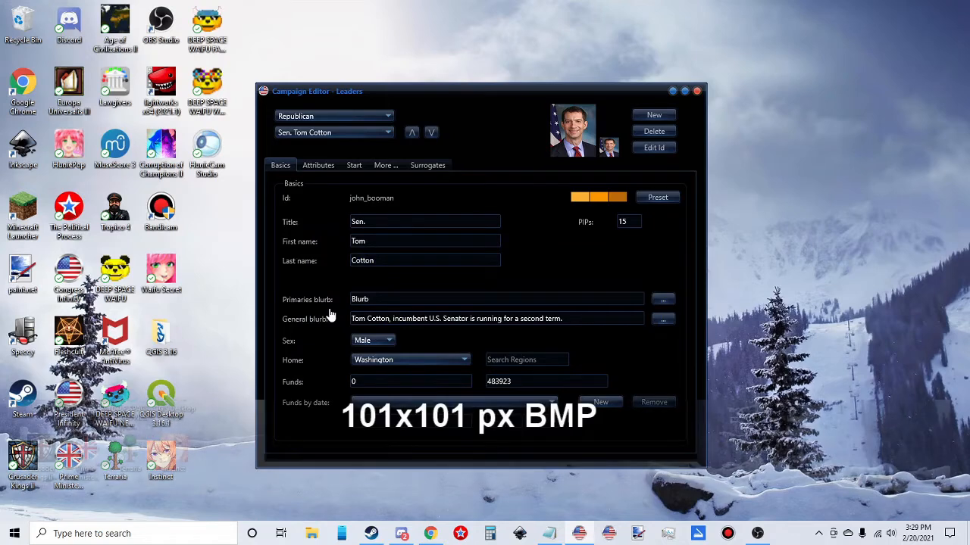
pyautogui.click(651, 200)
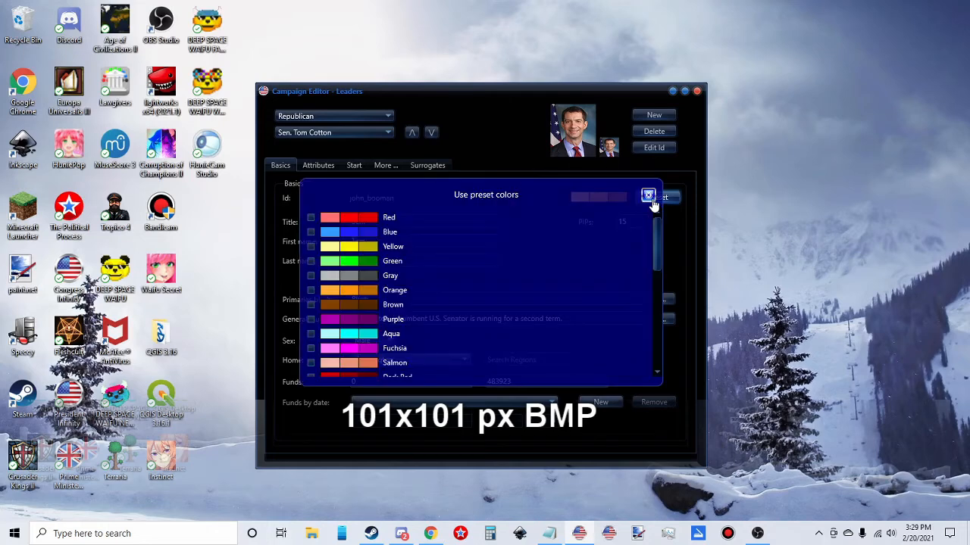
pyautogui.click(648, 196)
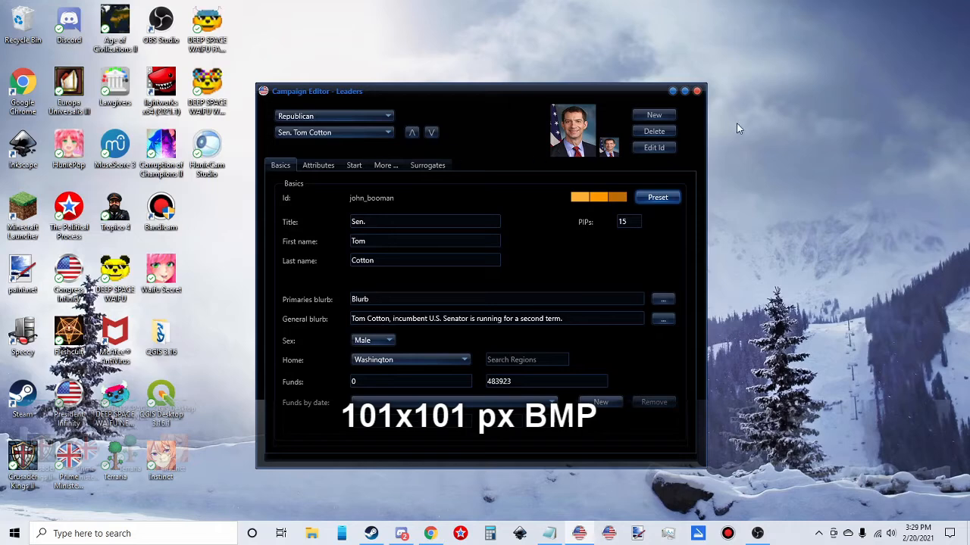
pyautogui.click(697, 91)
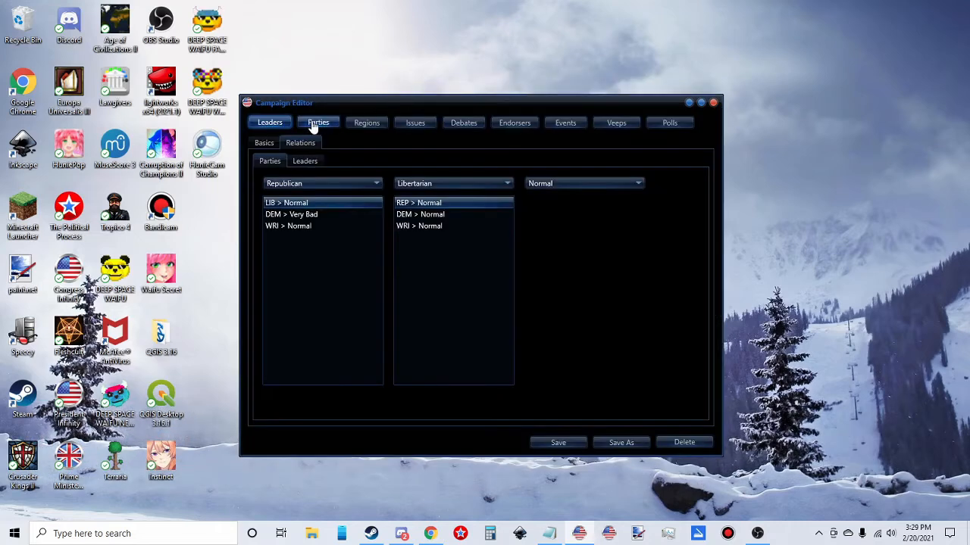
# - Open the parties editor and review the Republican party's basics, covering its issues, funds, block grant and bonus
pyautogui.click(310, 123)
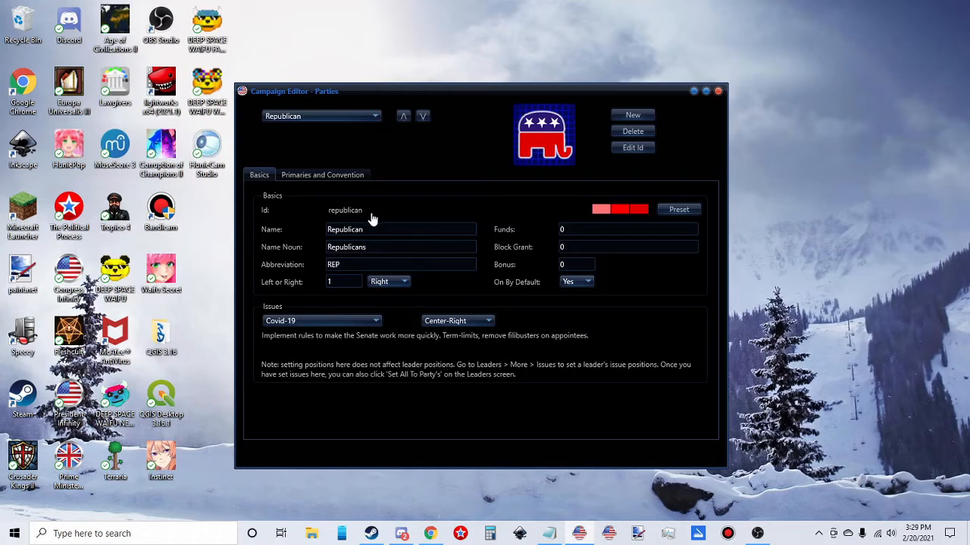
pyautogui.click(302, 322)
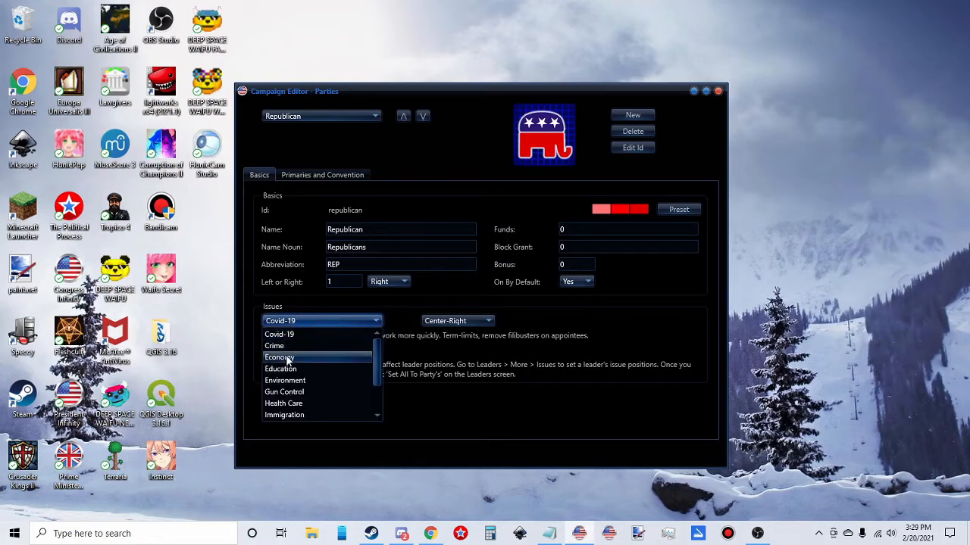
pyautogui.click(298, 333)
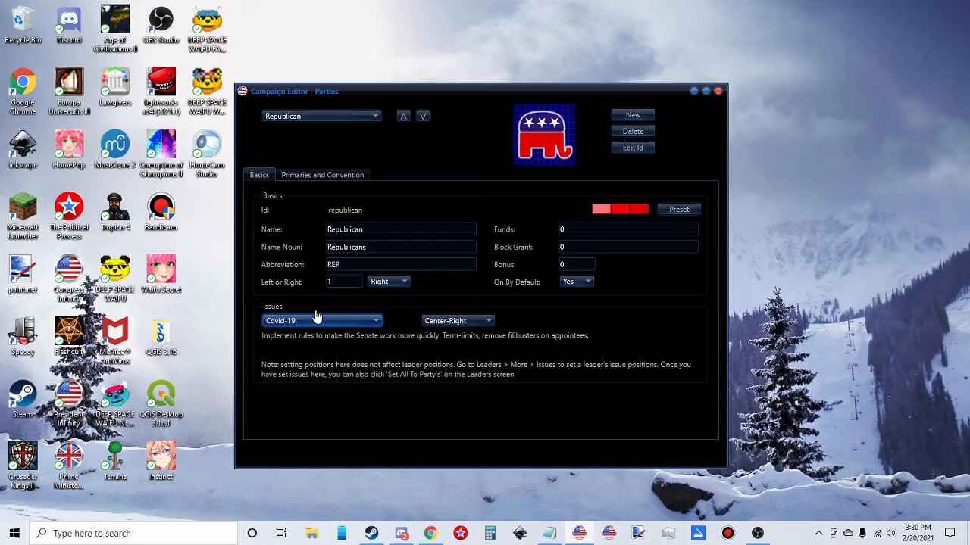
pyautogui.click(577, 231)
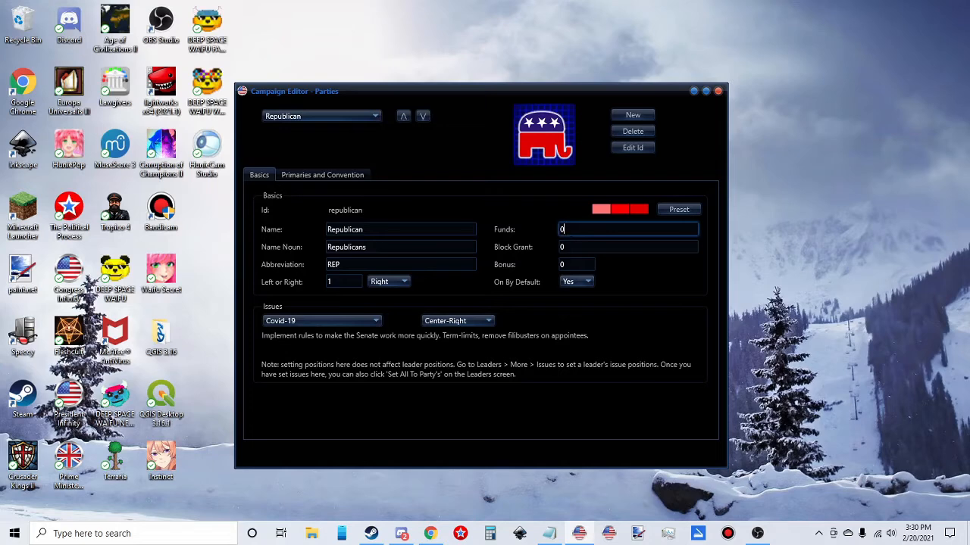
pyautogui.click(639, 246)
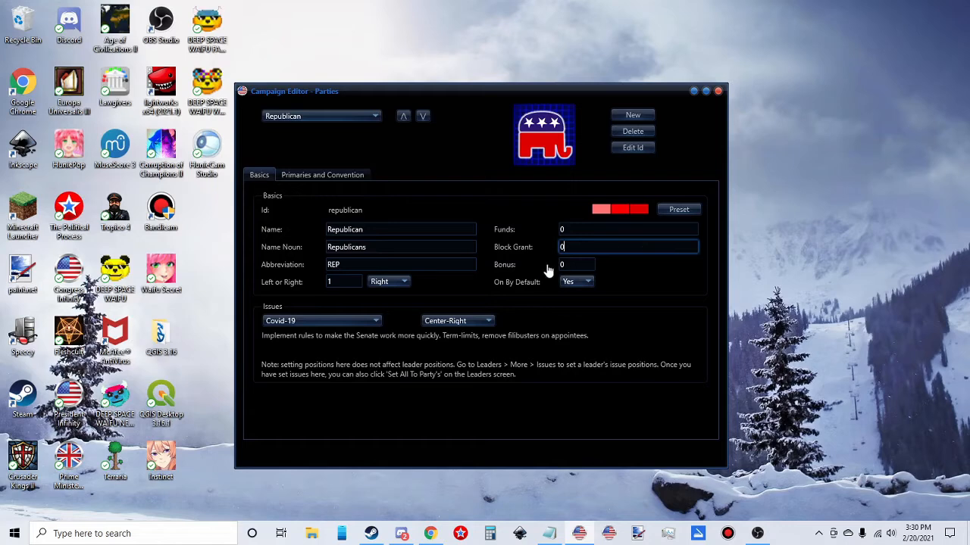
pyautogui.press('Tab')
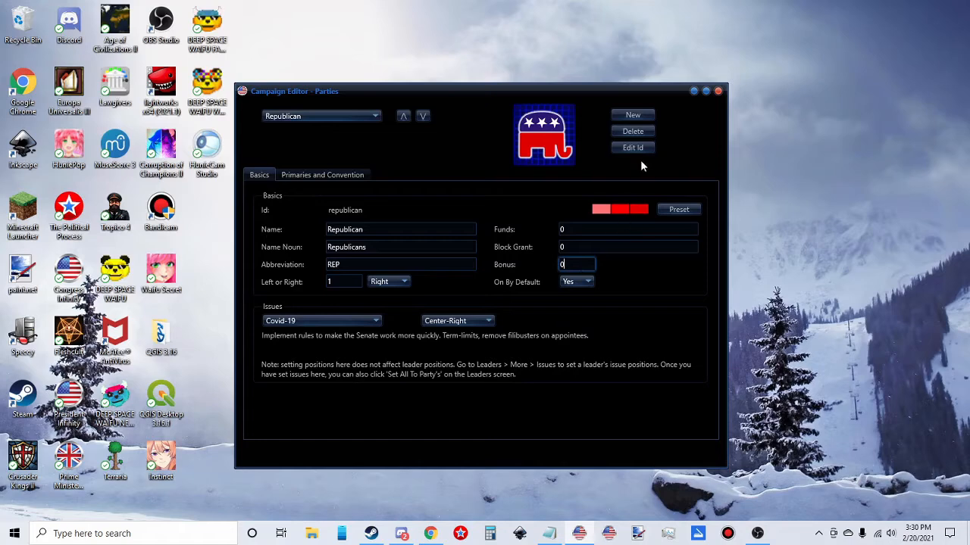
pyautogui.click(717, 92)
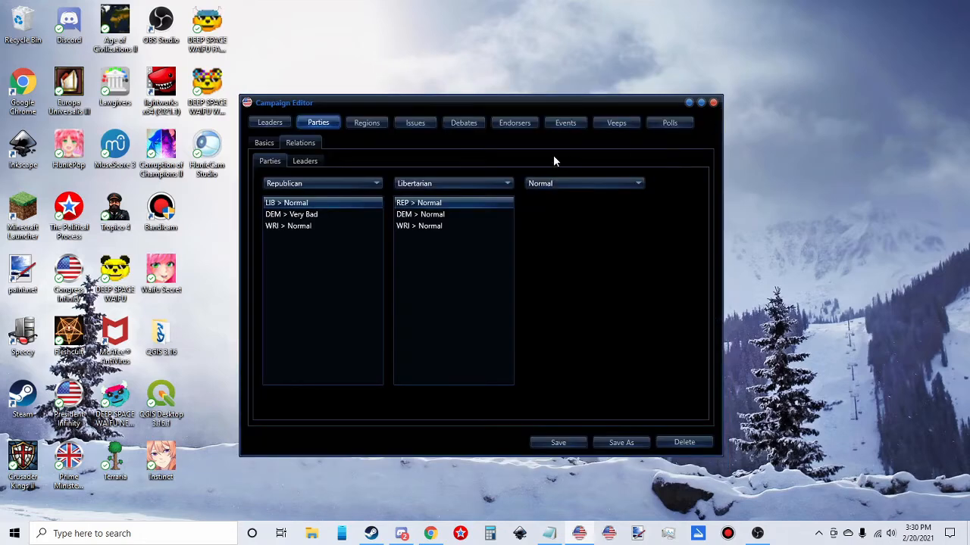
# - Open the regions editor and review the state's map and basics, comparing them with the basics of Arkansas county
pyautogui.click(367, 126)
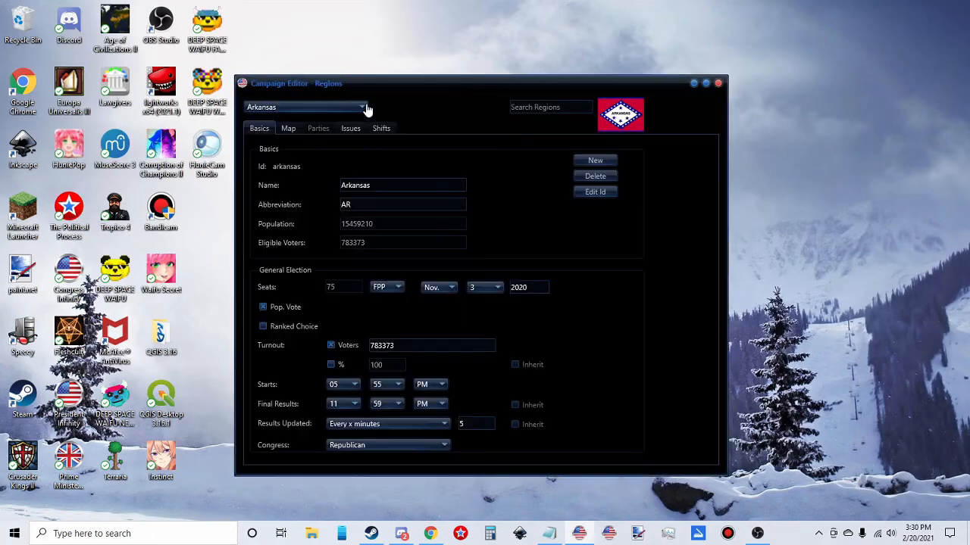
pyautogui.click(288, 129)
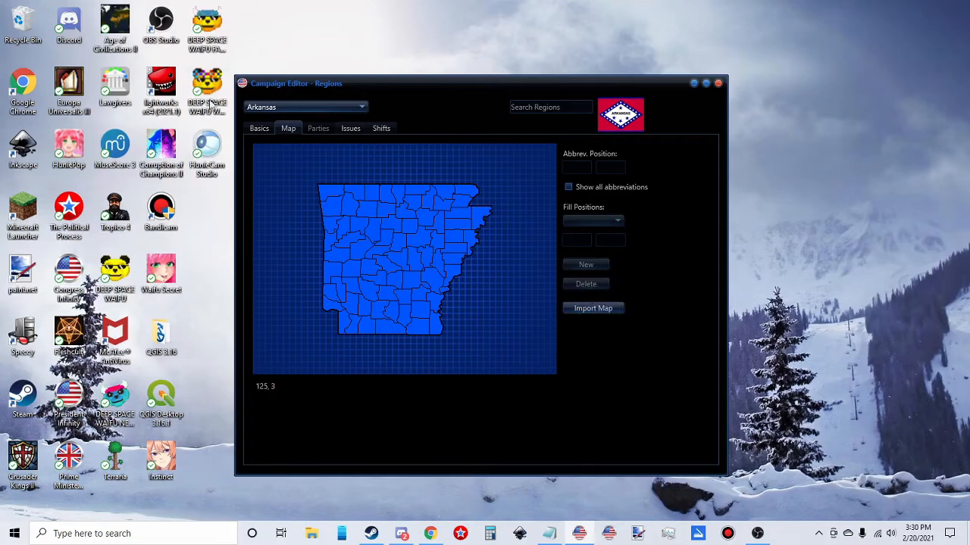
pyautogui.click(266, 125)
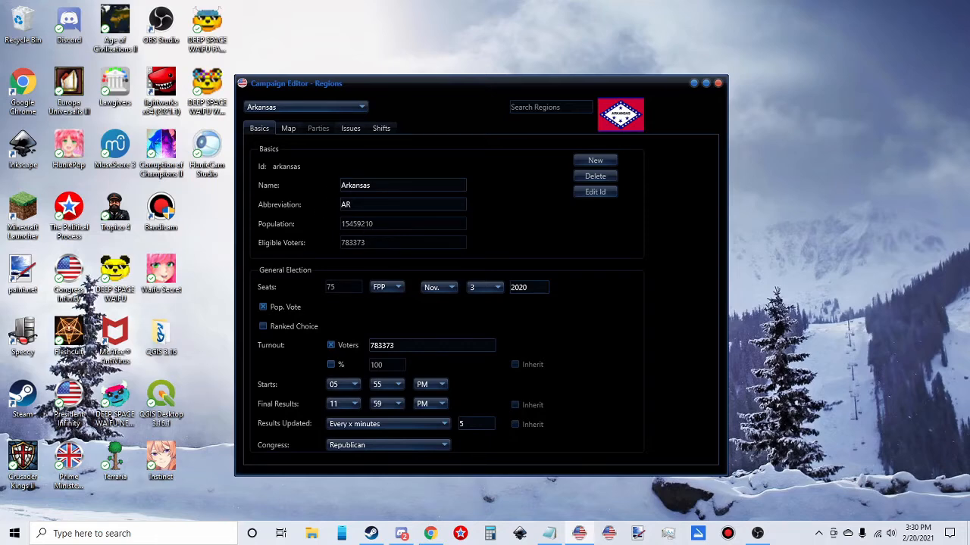
pyautogui.scroll(-1, 296, 108)
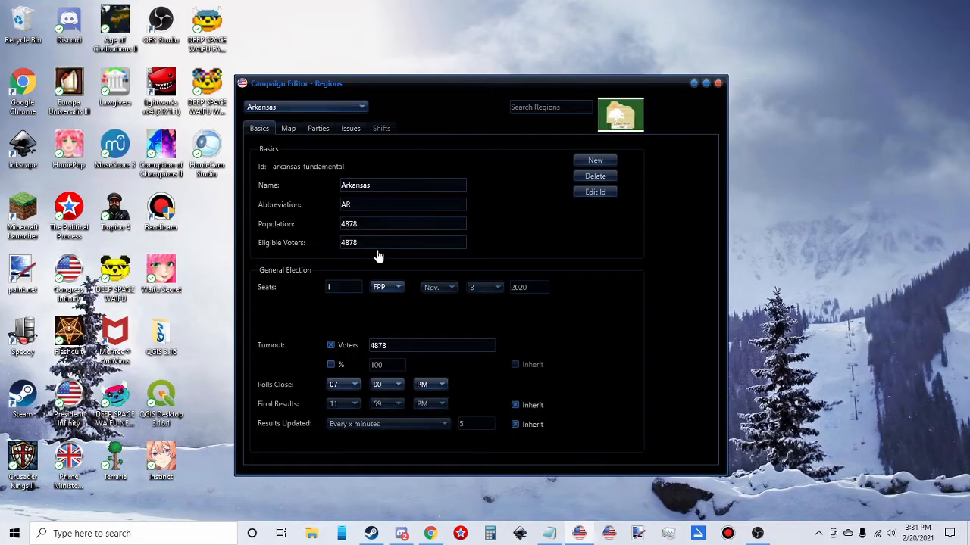
pyautogui.scroll(1, 283, 112)
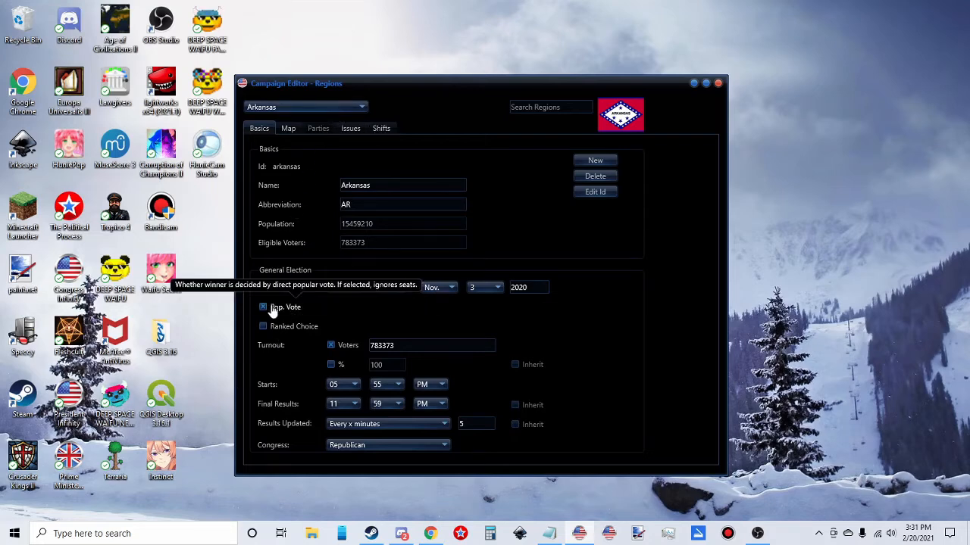
# - Review the state's general election settings, switching the popular vote option off and back on and checking the results update choices
pyautogui.click(272, 308)
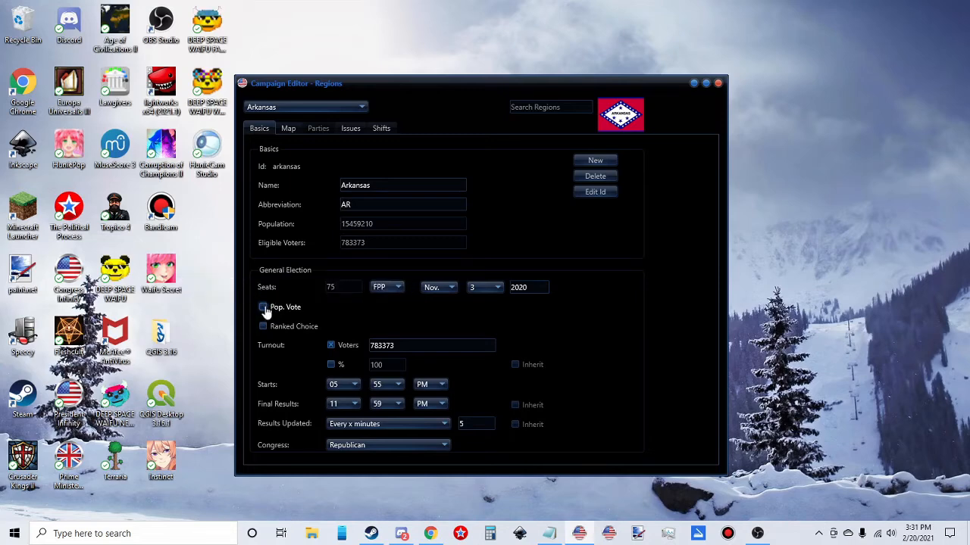
pyautogui.click(286, 315)
pyautogui.click(378, 426)
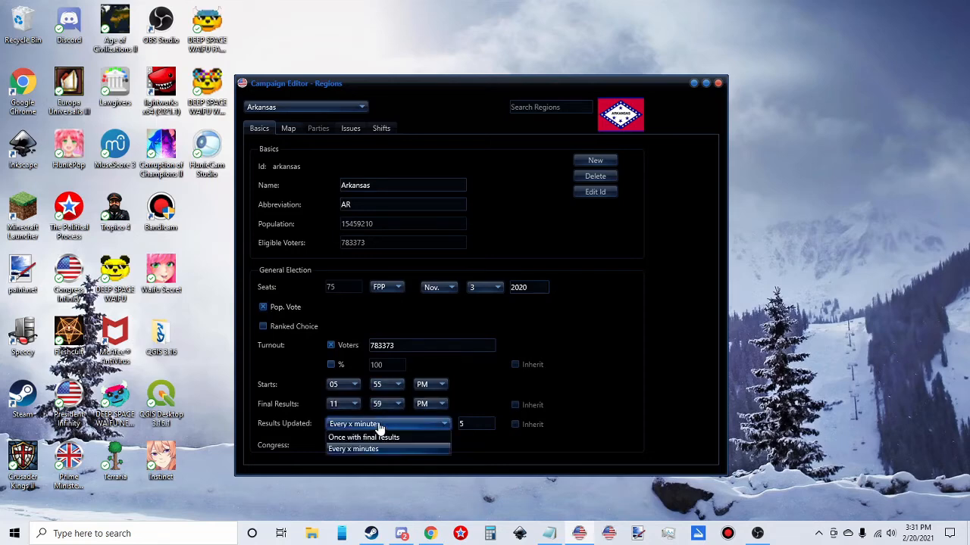
pyautogui.click(379, 428)
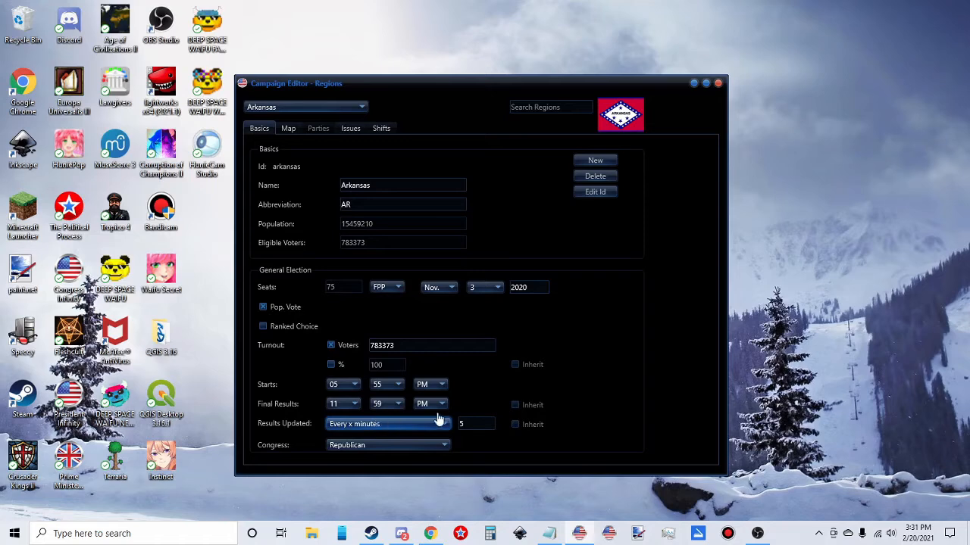
# - Switch to Arkansas county and review its map abbreviation position, fill positions and basic settings
pyautogui.scroll(-1, 358, 427)
pyautogui.click(291, 129)
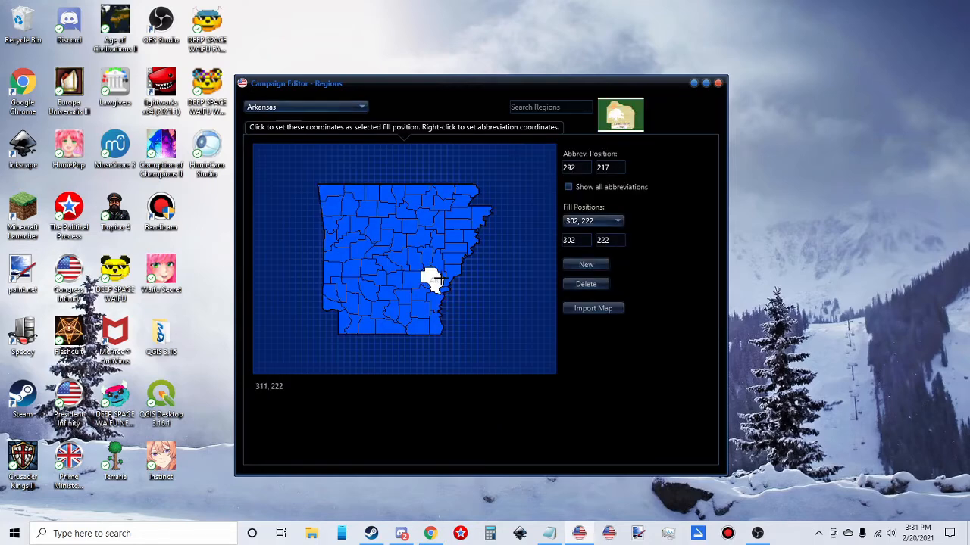
pyautogui.click(618, 221)
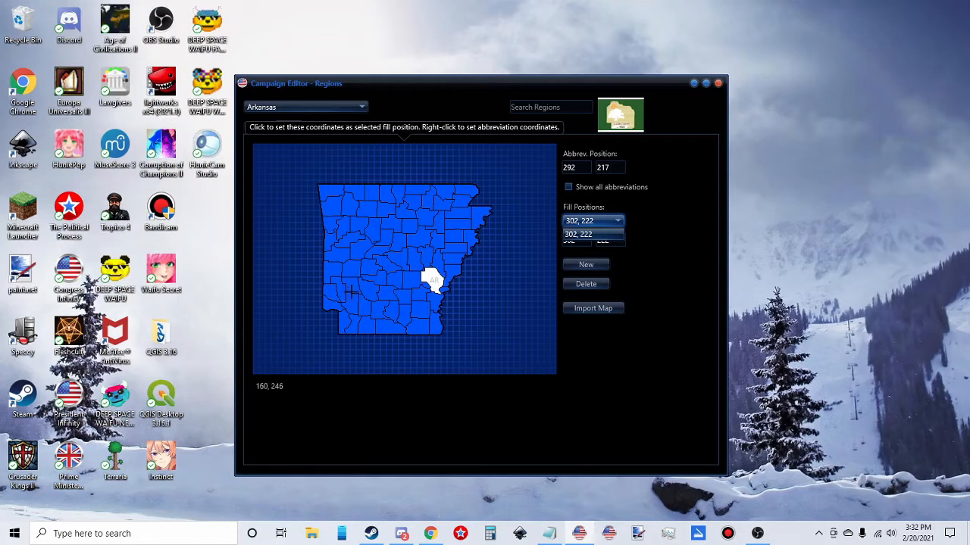
pyautogui.click(274, 127)
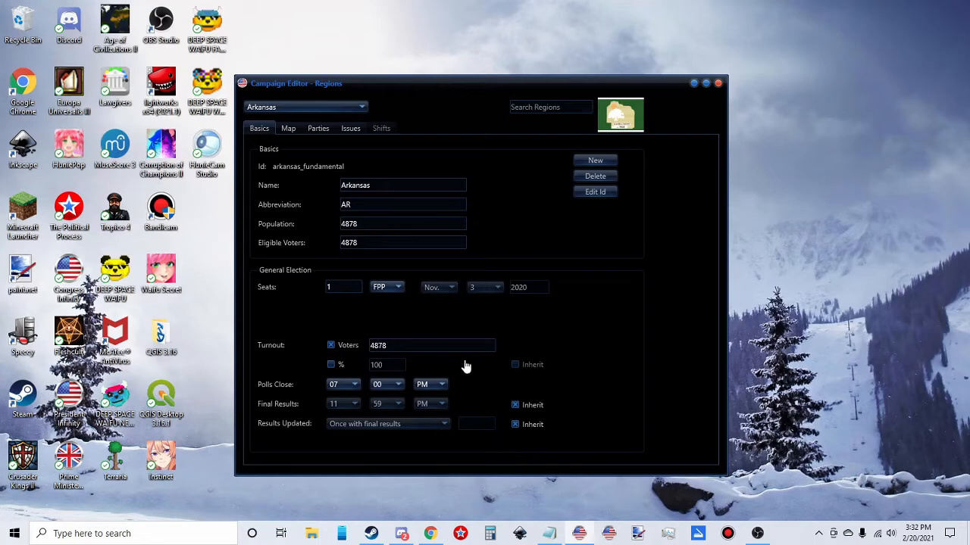
pyautogui.click(286, 131)
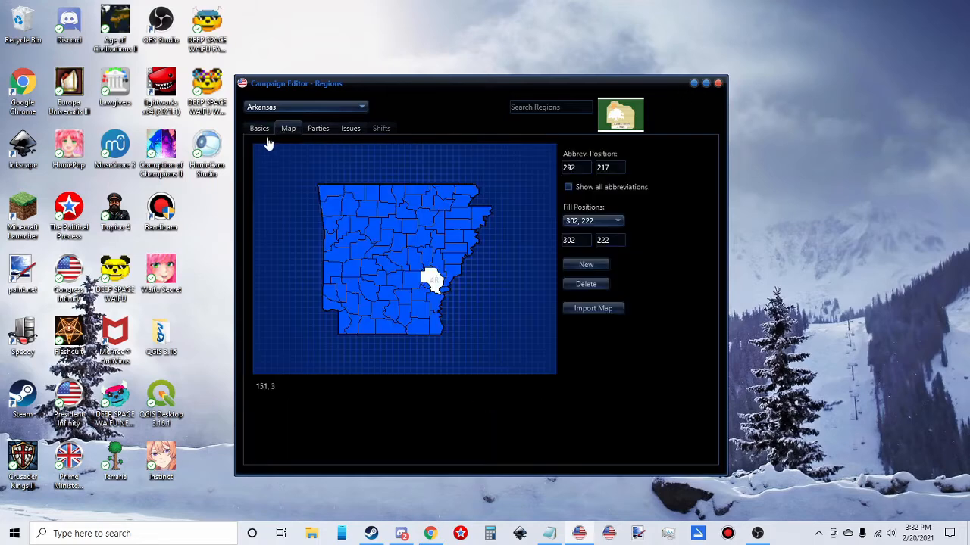
# - Review the Republican general election and primary percentages for Arkansas county, comparing them with Ashley and Baxter counties
pyautogui.click(316, 133)
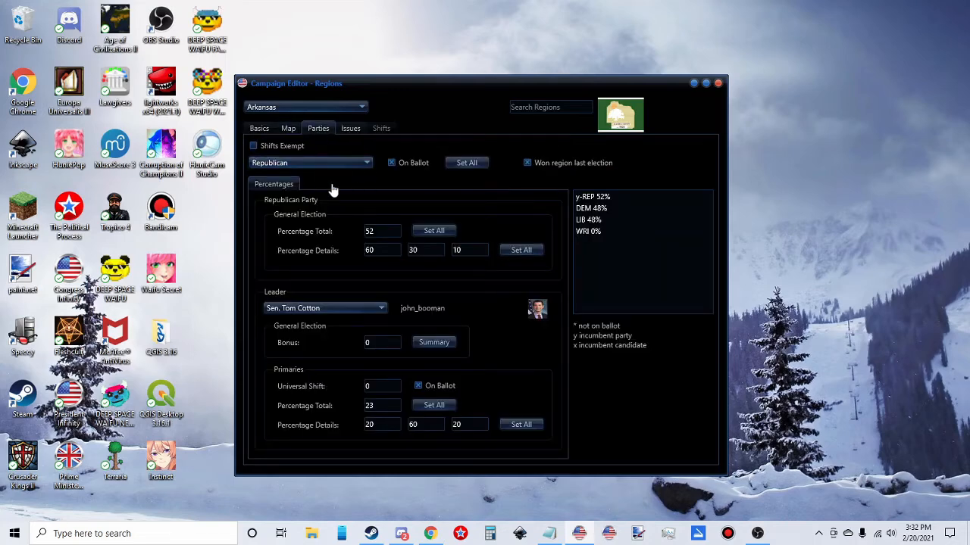
pyautogui.click(393, 234)
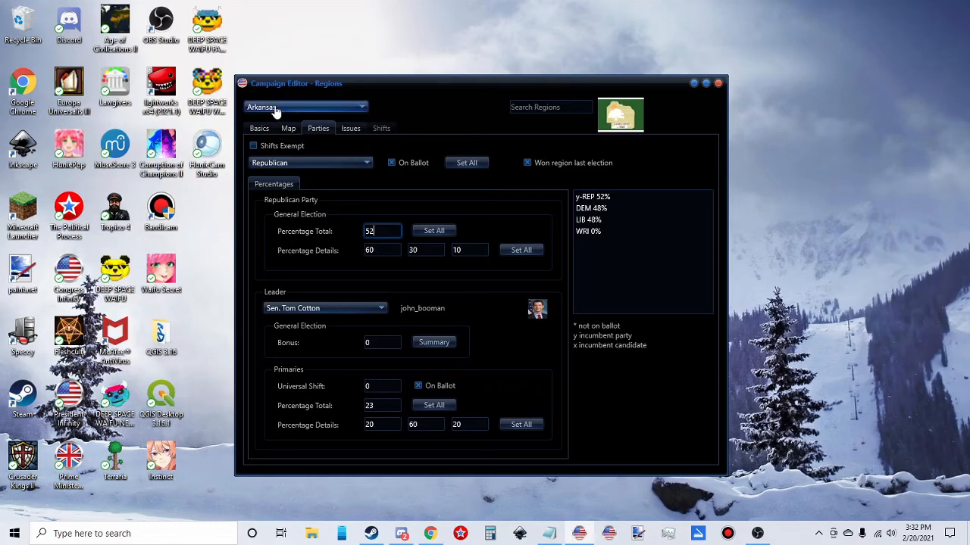
pyautogui.scroll(-1, 291, 111)
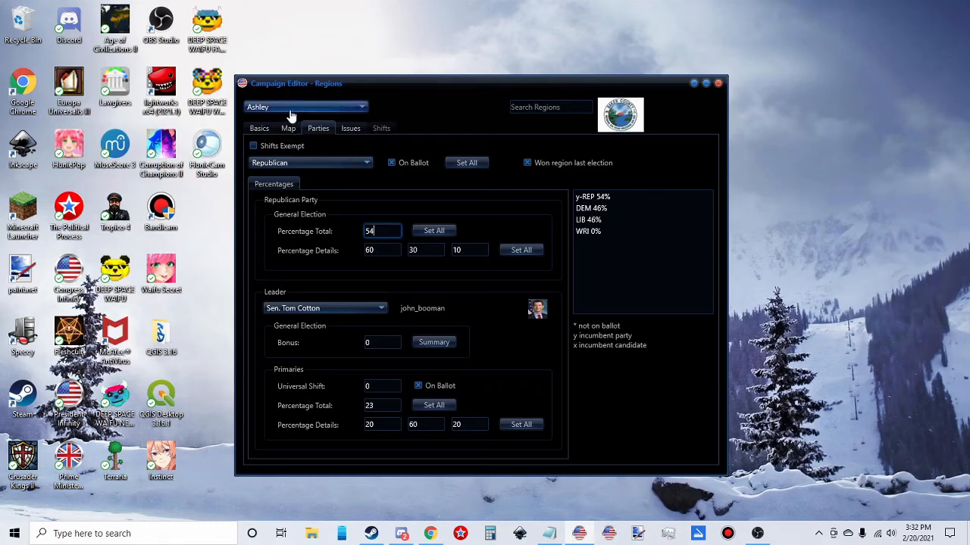
pyautogui.scroll(-1, 289, 112)
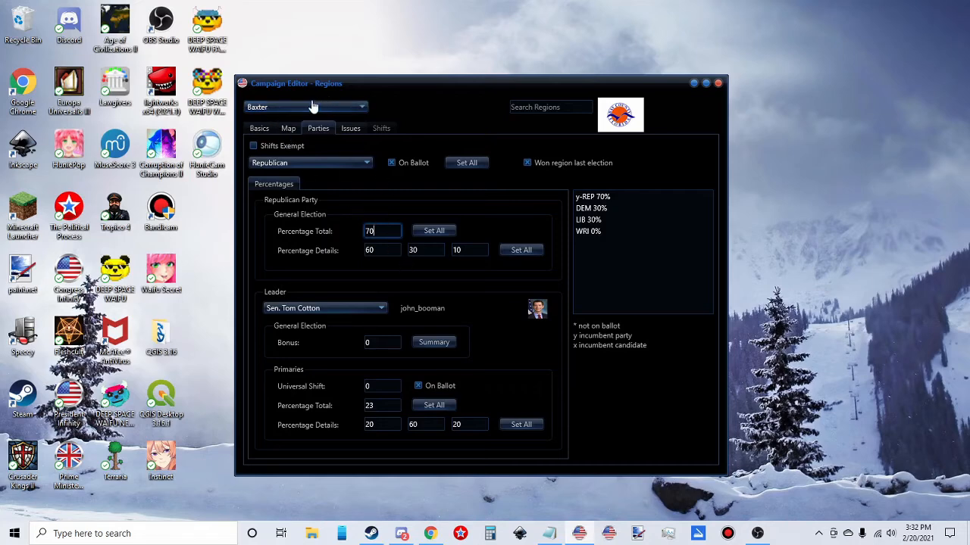
pyautogui.scroll(1, 312, 110)
pyautogui.scroll(1, 326, 114)
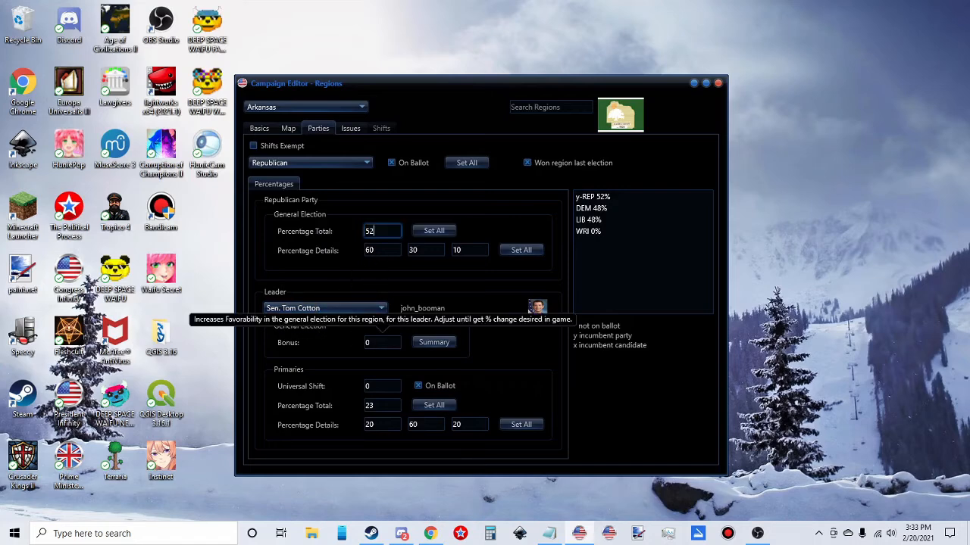
# - Review Sen. Tom Cotton's general election bonus for Arkansas county, checking its summary and the list of leaders
pyautogui.click(368, 342)
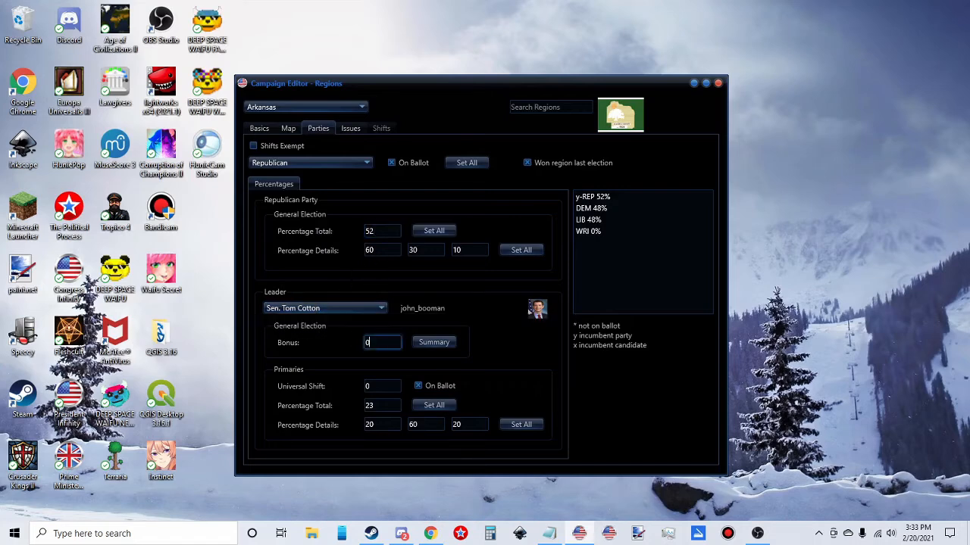
pyautogui.click(434, 345)
pyautogui.click(635, 382)
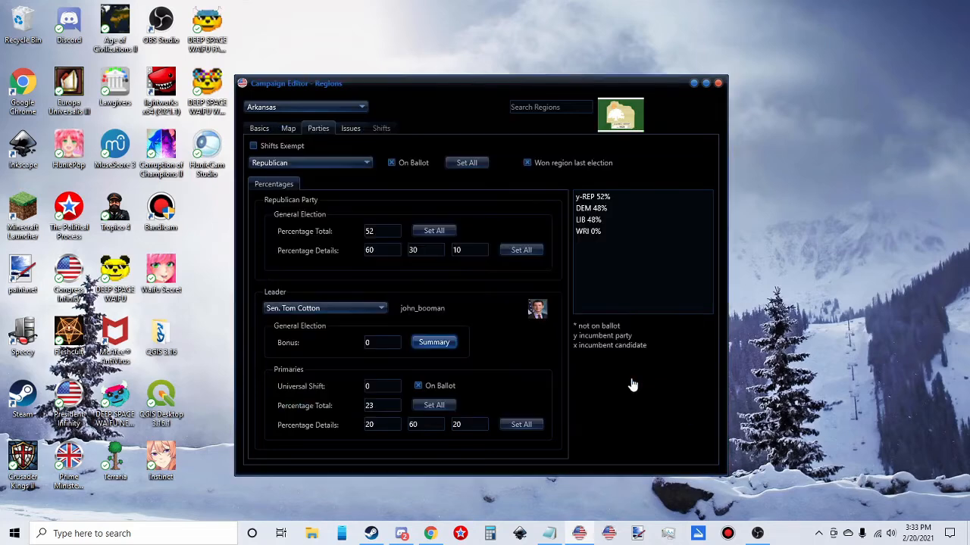
pyautogui.click(382, 342)
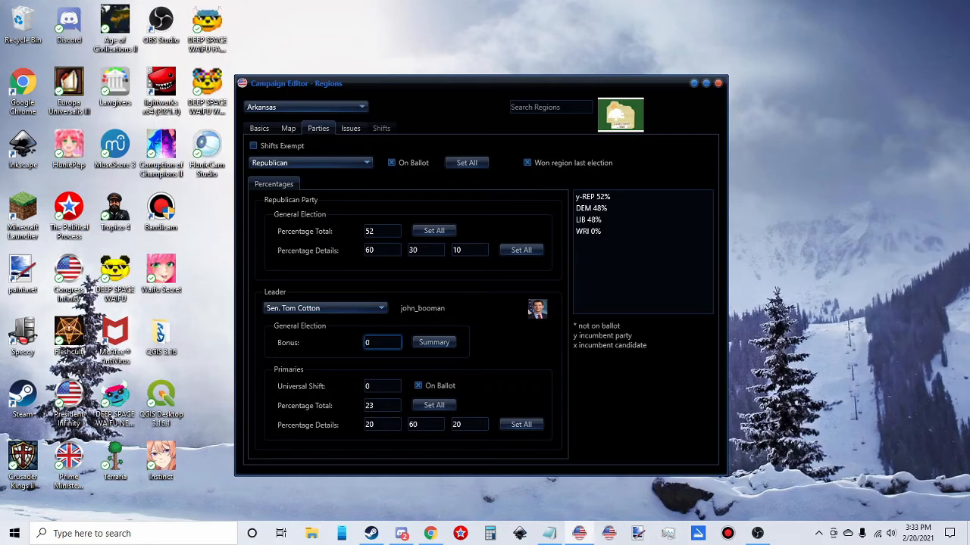
pyautogui.click(311, 308)
pyautogui.click(312, 319)
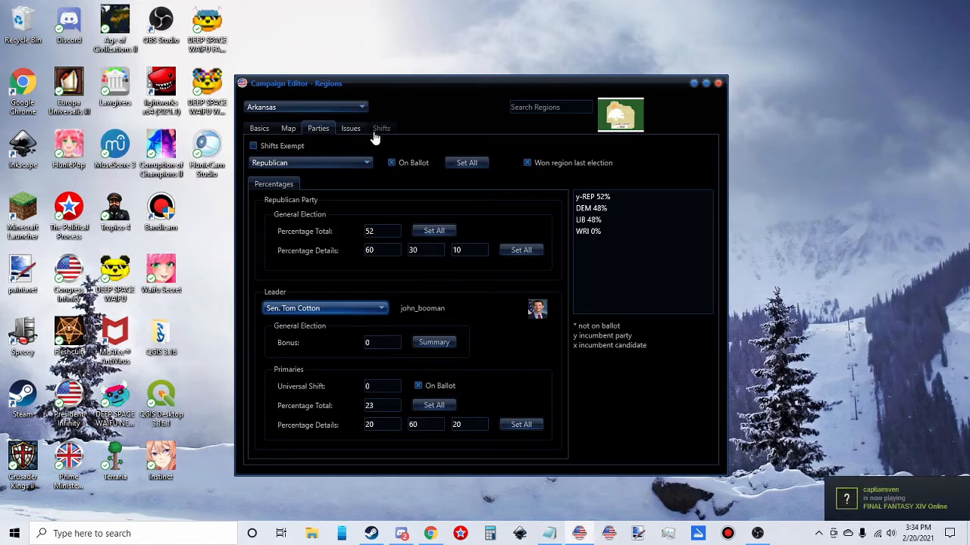
# - Review Arkansas county's Covid-19 issue settings, checking the regional center, general profile and primaries profile choices, and close the regions editor
pyautogui.click(351, 129)
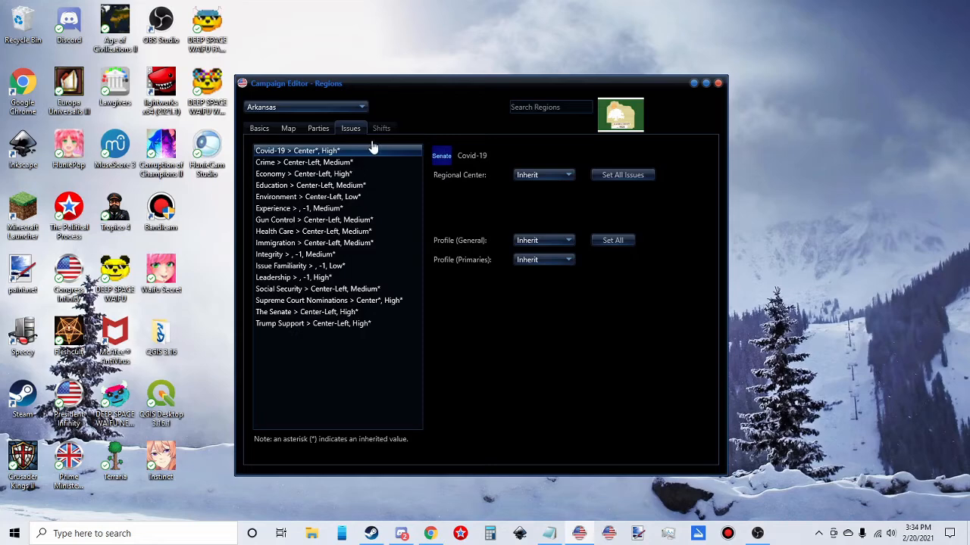
pyautogui.click(550, 177)
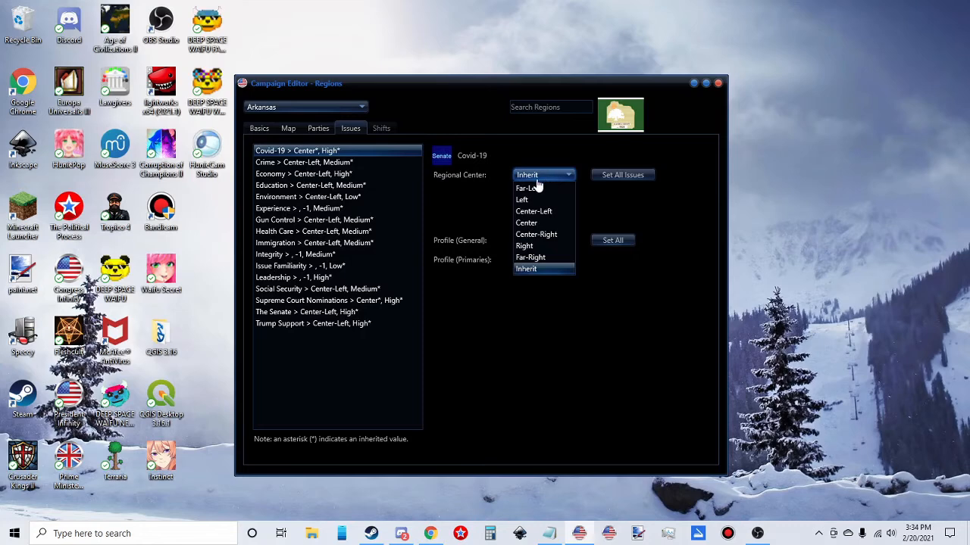
pyautogui.click(531, 176)
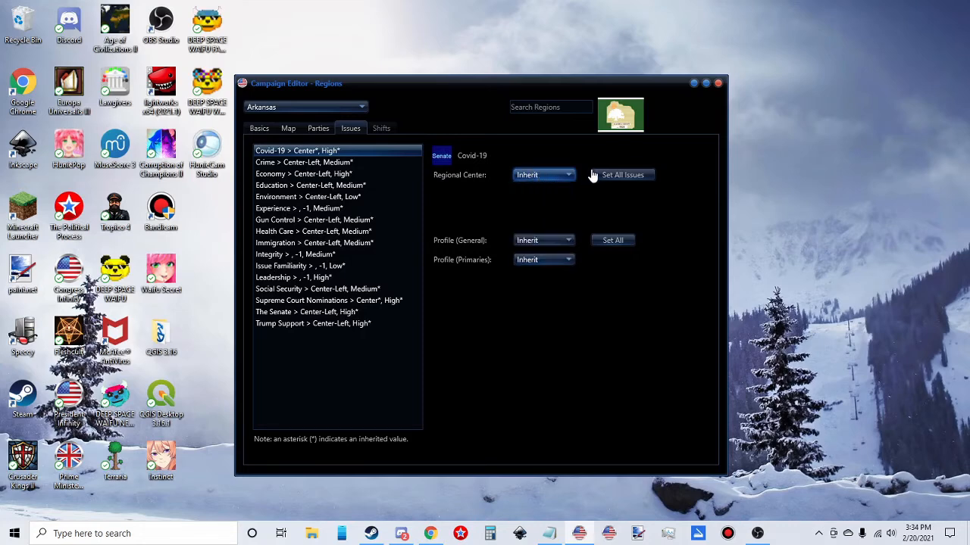
pyautogui.click(557, 242)
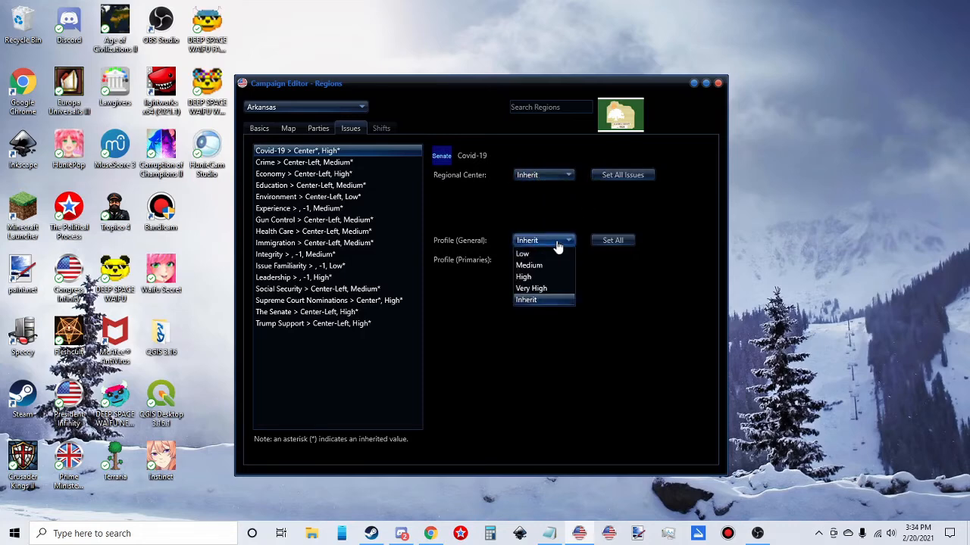
pyautogui.click(557, 243)
pyautogui.click(562, 262)
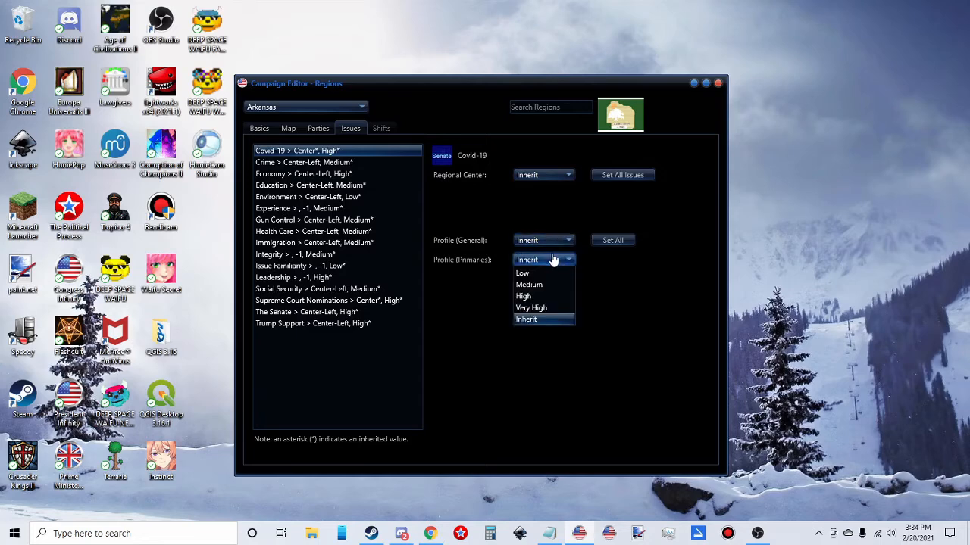
pyautogui.click(549, 261)
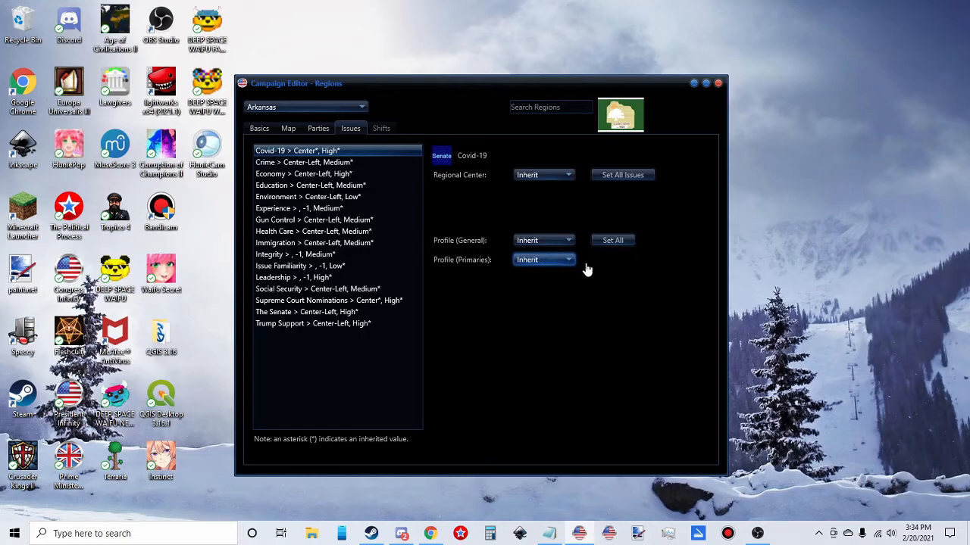
pyautogui.click(714, 84)
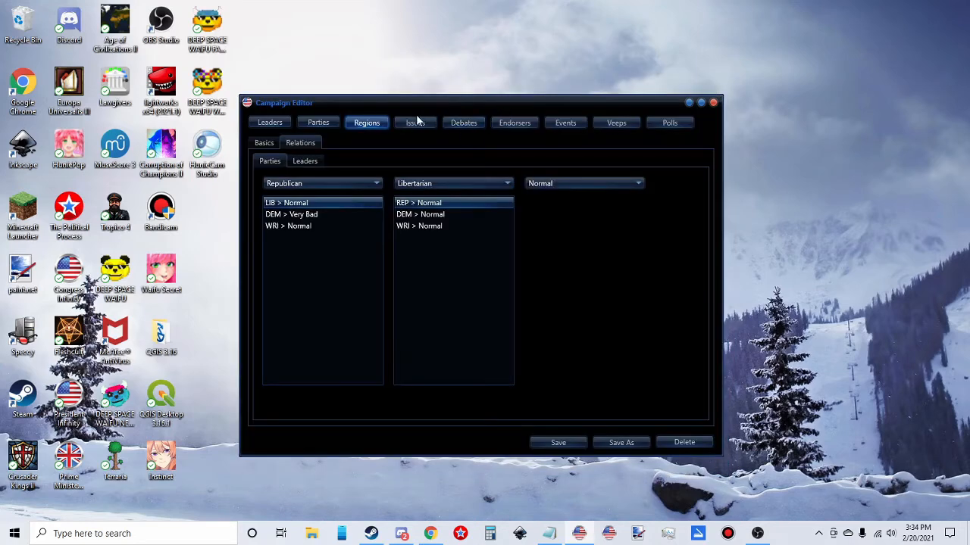
# - Open the issues editor, review the Covid-19 issue and its picture import without loading a file, and close the editor
pyautogui.click(415, 122)
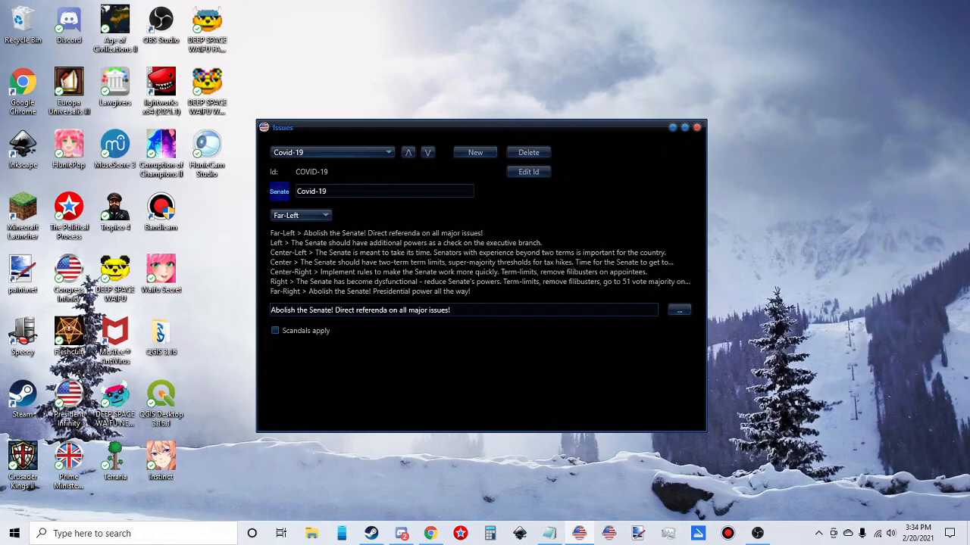
pyautogui.click(278, 194)
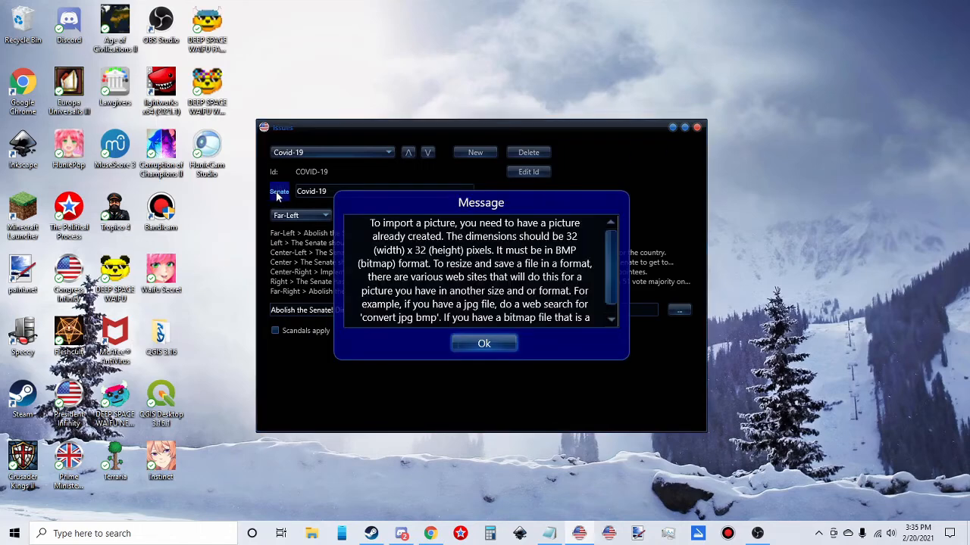
pyautogui.click(483, 344)
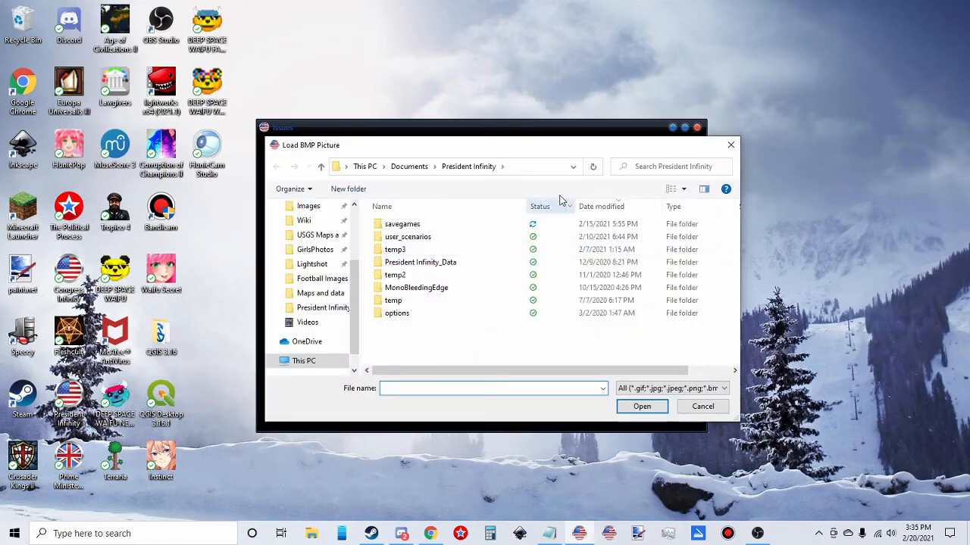
pyautogui.click(730, 144)
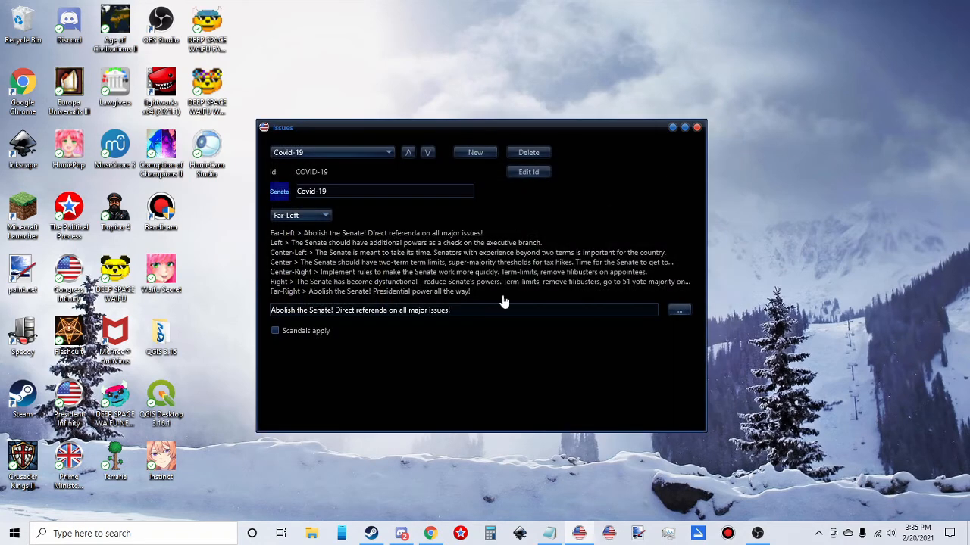
pyautogui.click(697, 128)
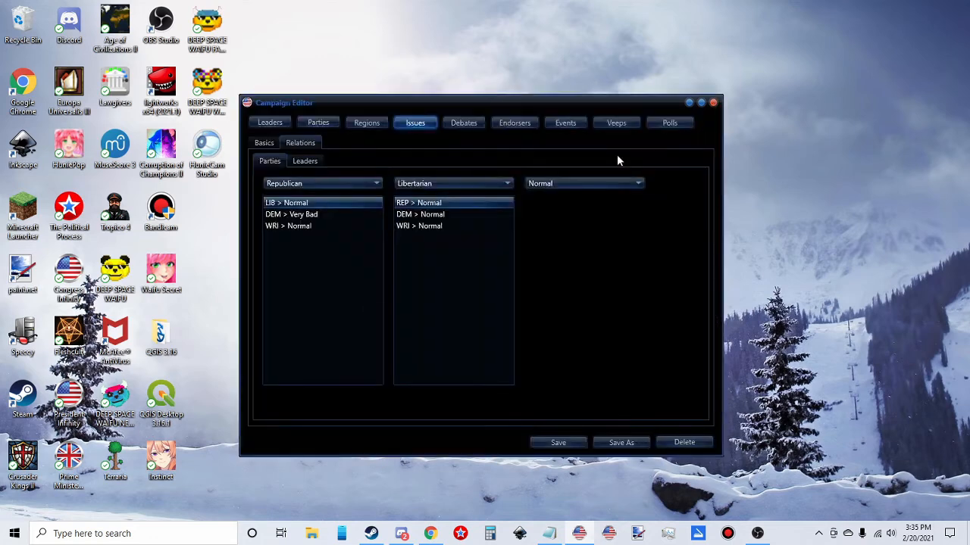
# - Open the debates editor, review the debates for the party categories including Libertarian and Write-In, and close the editor
pyautogui.click(464, 122)
pyautogui.click(451, 185)
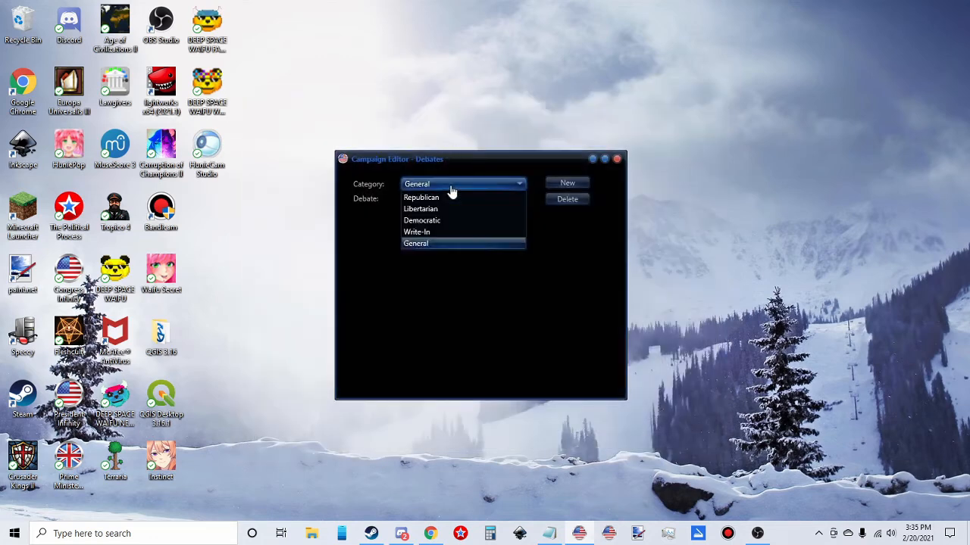
pyautogui.click(452, 193)
pyautogui.scroll(-3, 453, 190)
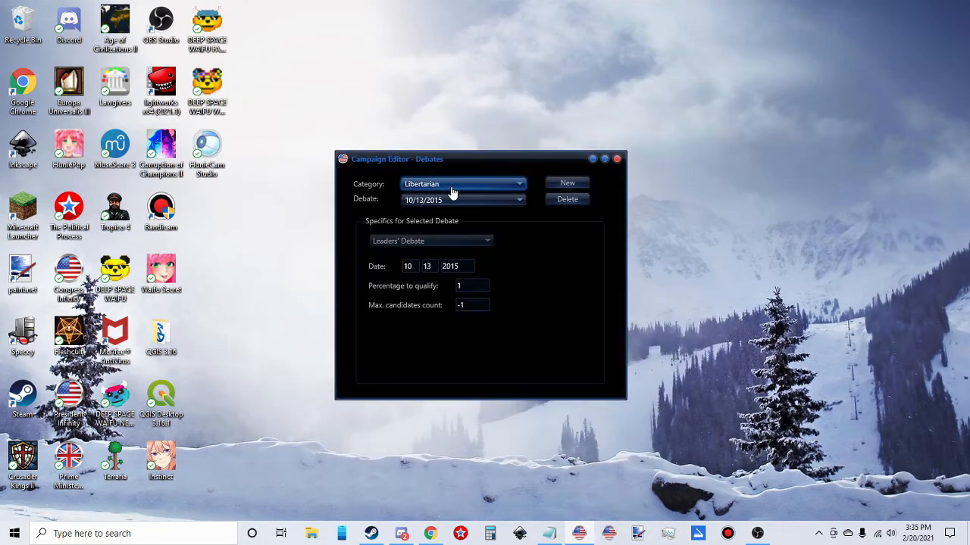
pyautogui.click(434, 184)
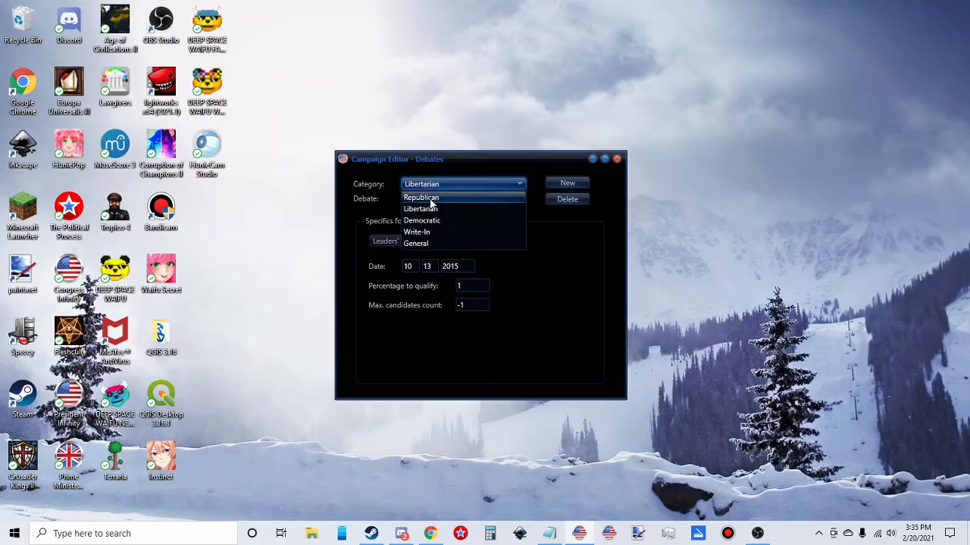
pyautogui.click(437, 231)
pyautogui.click(416, 188)
pyautogui.click(418, 188)
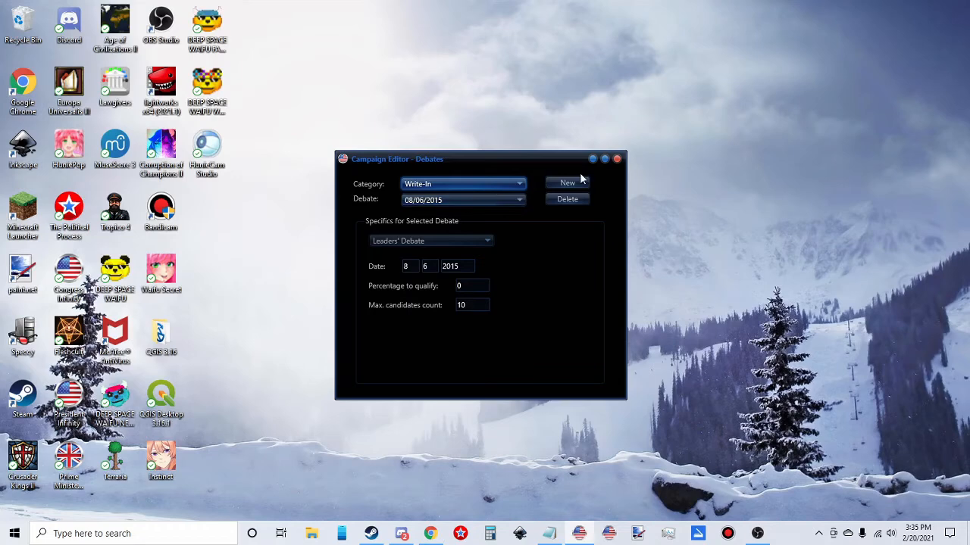
pyautogui.click(617, 160)
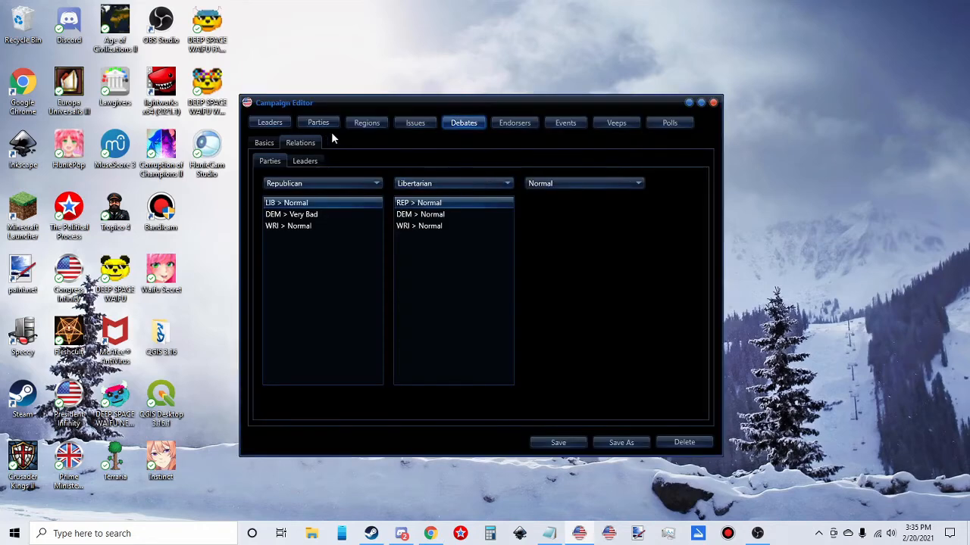
# - Open the endorsers editor and review the National Rifle Association's basics, issue choices, and momentum and footsoldier bonus summary
pyautogui.click(518, 124)
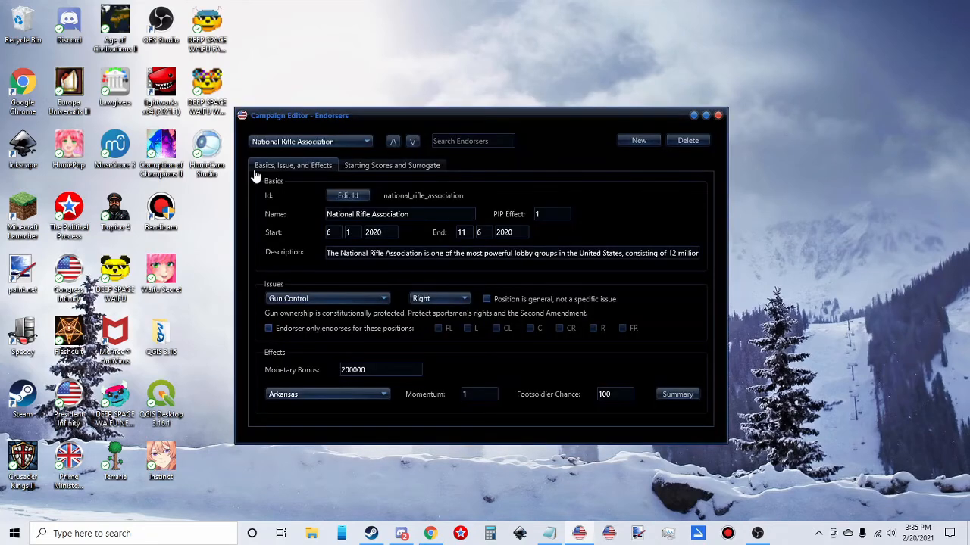
pyautogui.click(359, 398)
pyautogui.click(359, 399)
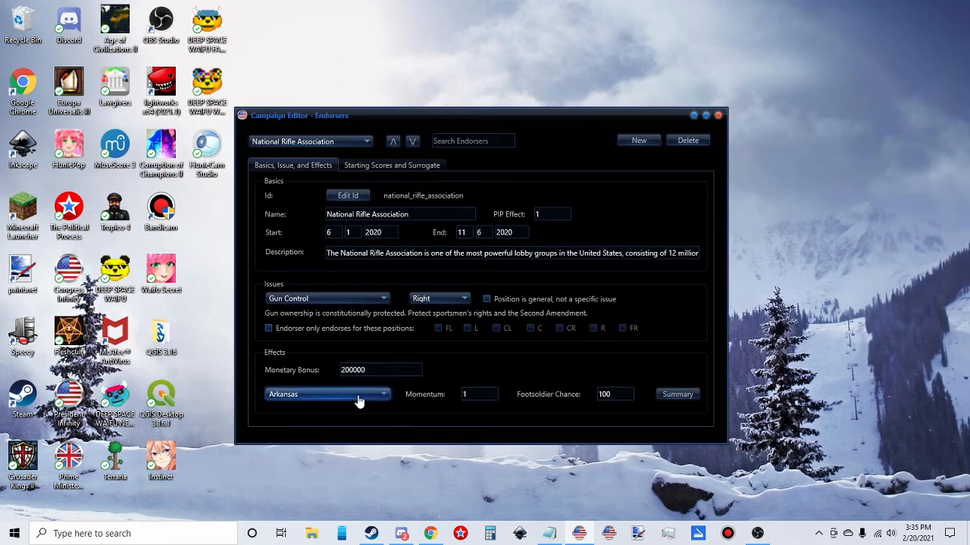
pyautogui.scroll(-1, 361, 400)
pyautogui.scroll(3, 360, 400)
pyautogui.click(666, 400)
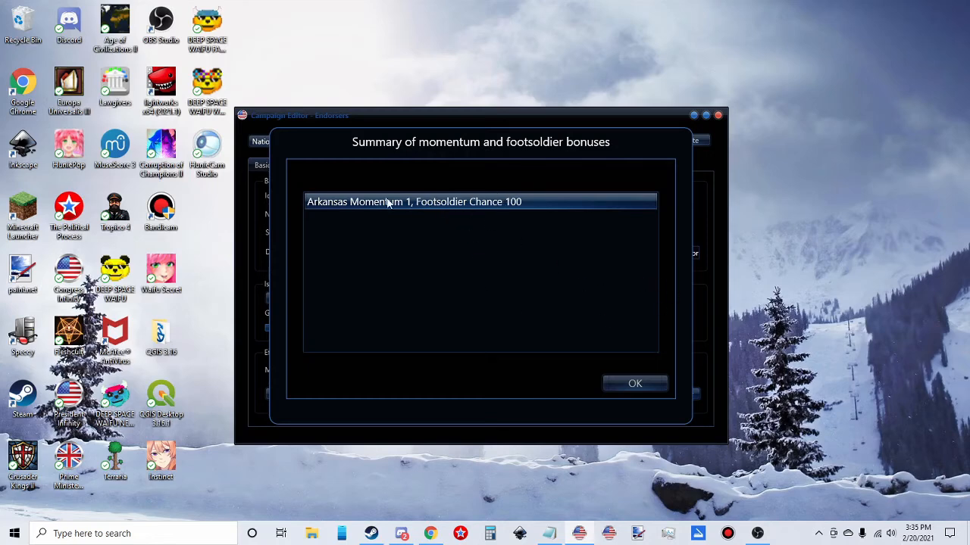
pyautogui.click(630, 386)
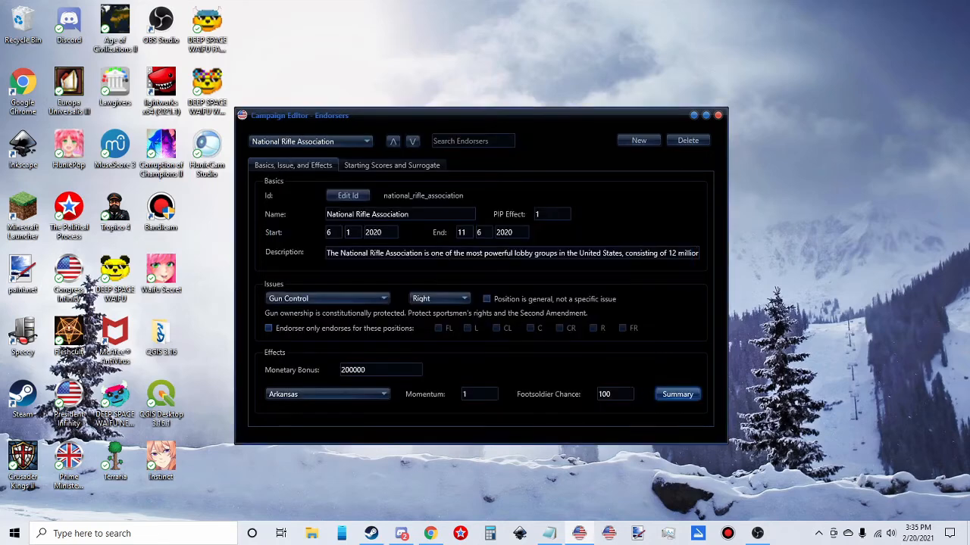
pyautogui.click(353, 301)
pyautogui.click(353, 301)
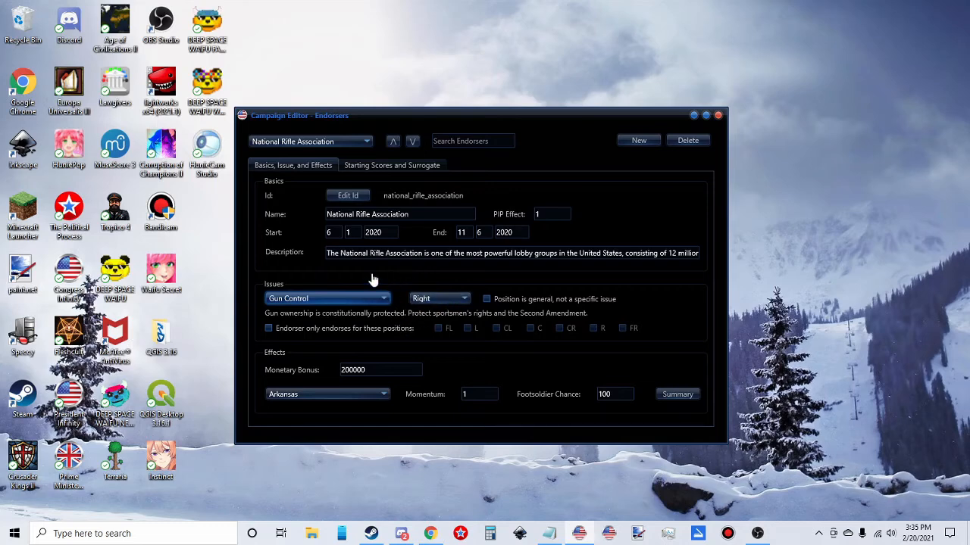
# - Review the National Rifle Association's starting scores summary and set Sen. Tom Cotton's starting score to 50
pyautogui.click(392, 167)
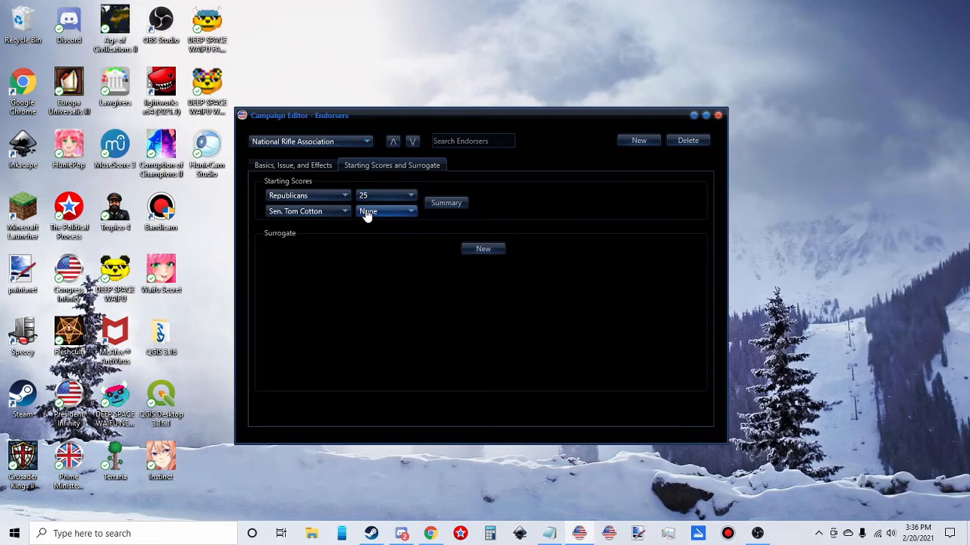
pyautogui.click(447, 203)
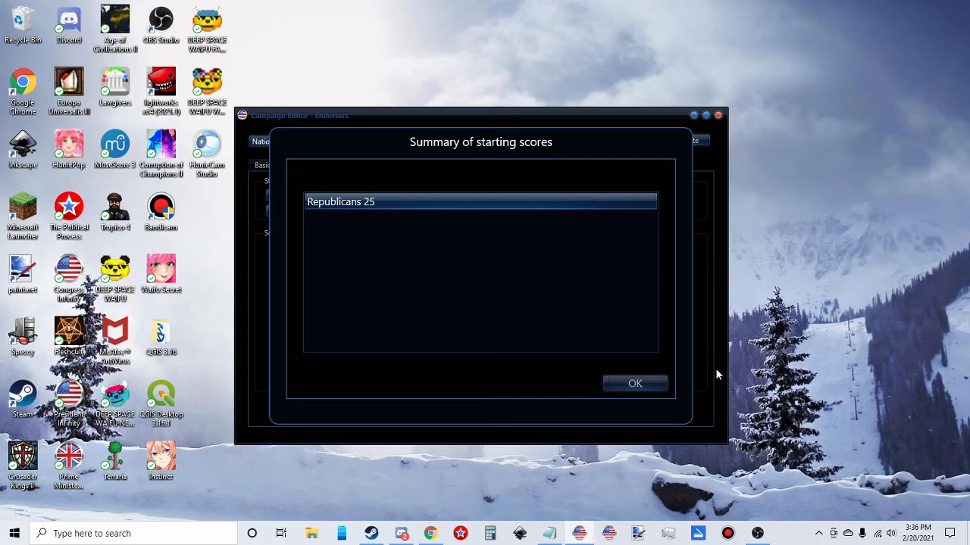
pyautogui.click(655, 387)
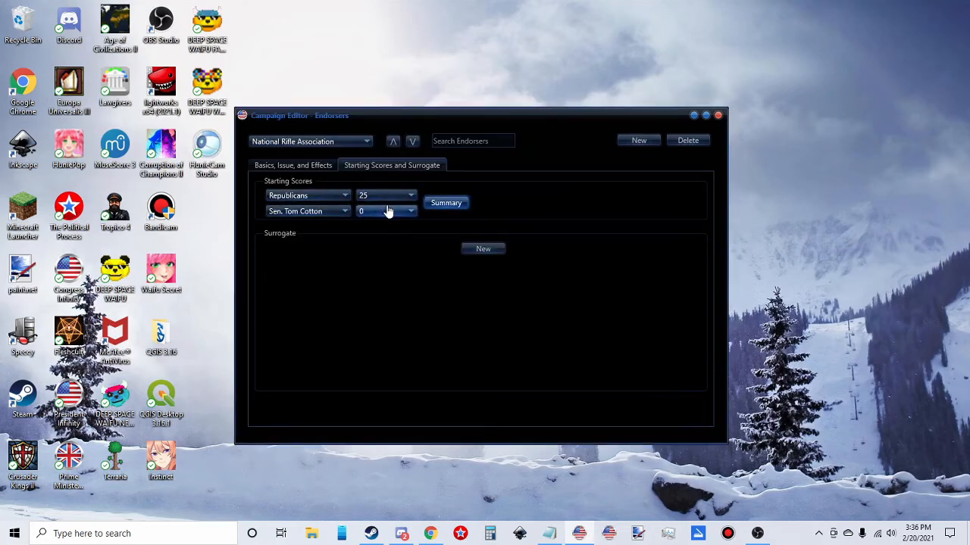
pyautogui.scroll(-1, 388, 211)
pyautogui.scroll(-2, 374, 210)
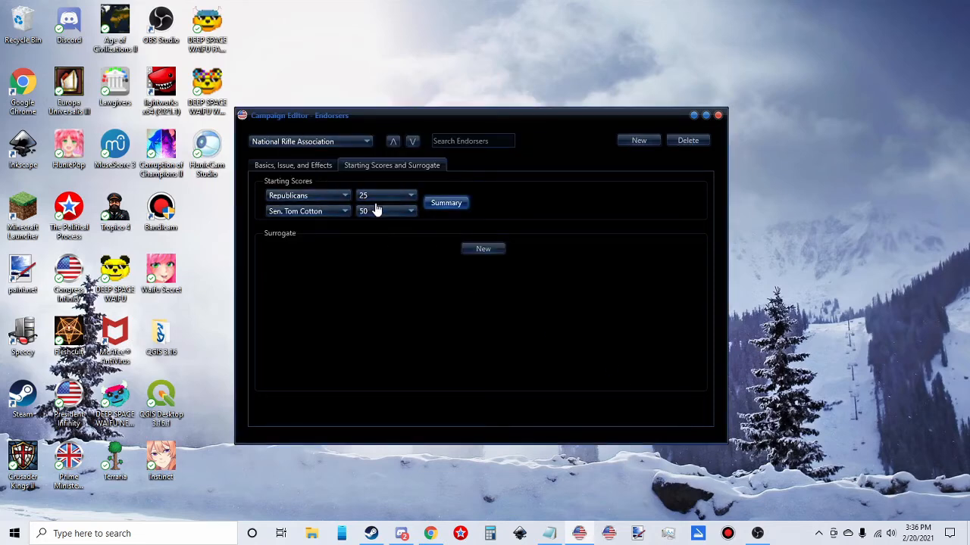
# - Check another candidate's starting score for the National Rifle Association, set the endorser's PIP effect to 5, and close the endorsers editor
pyautogui.click(330, 215)
pyautogui.click(328, 216)
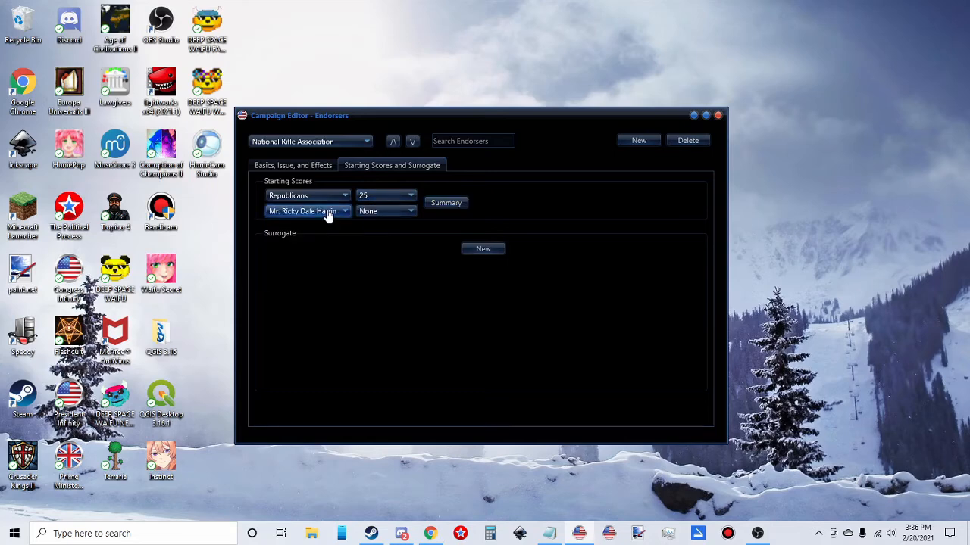
pyautogui.click(297, 168)
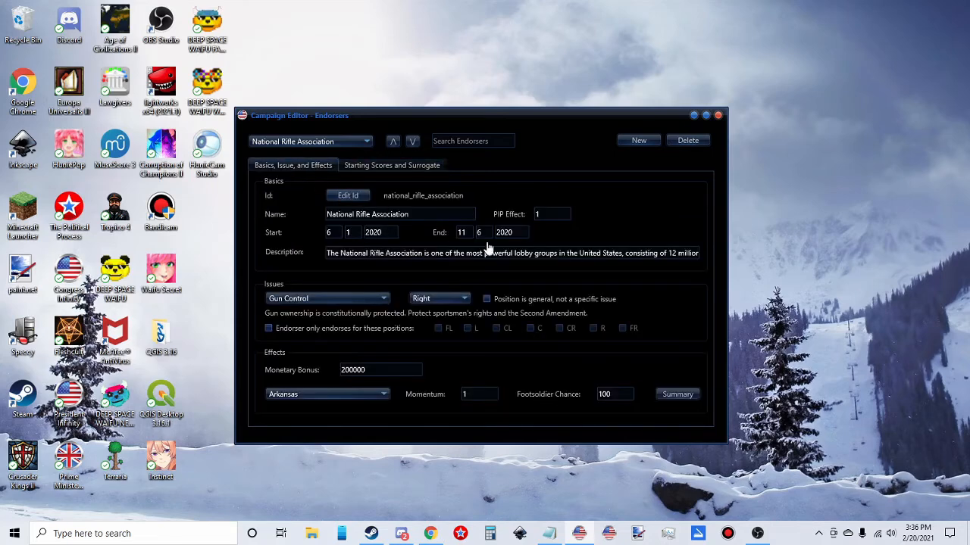
pyautogui.click(544, 215)
pyautogui.press('BackSpace')
pyautogui.write('5')
pyautogui.press('Tab')
pyautogui.click(718, 115)
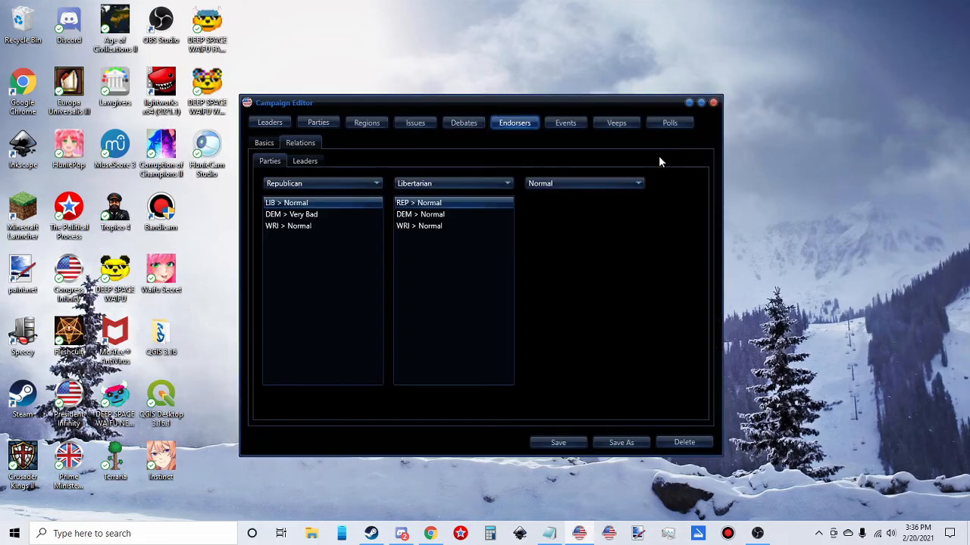
# - Open the events editor and set the FBI event outcome's effect to financial, keeping leader as the effect's target type
pyautogui.click(563, 125)
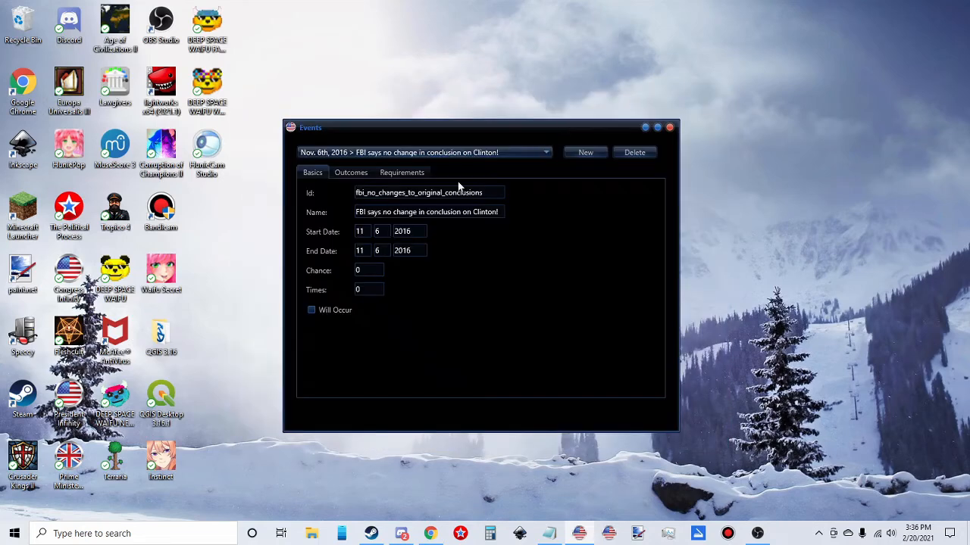
pyautogui.click(351, 175)
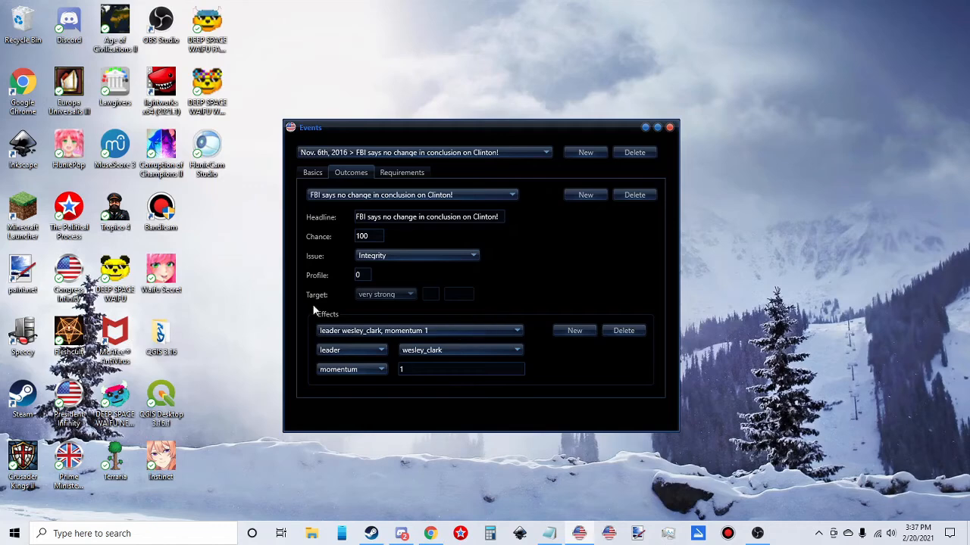
pyautogui.click(342, 369)
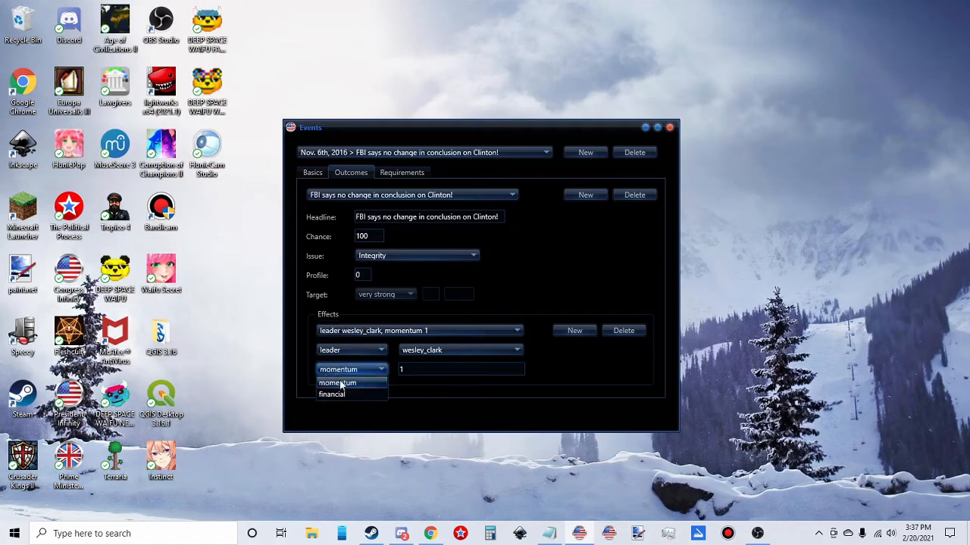
pyautogui.click(341, 393)
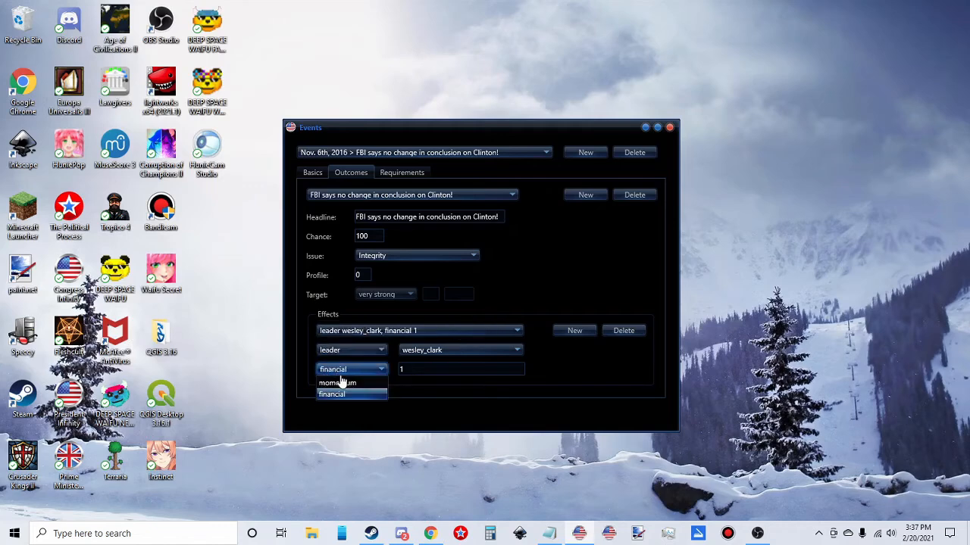
pyautogui.click(341, 351)
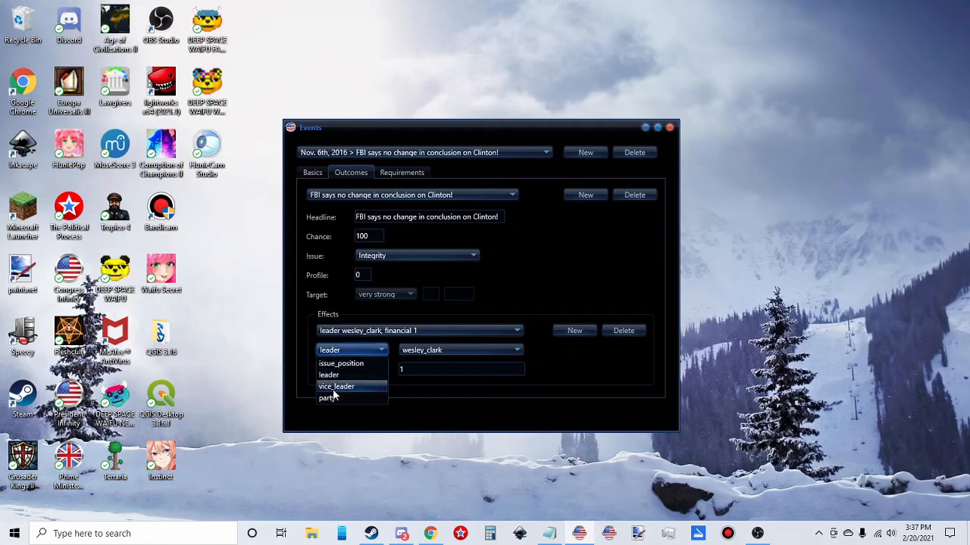
pyautogui.click(341, 376)
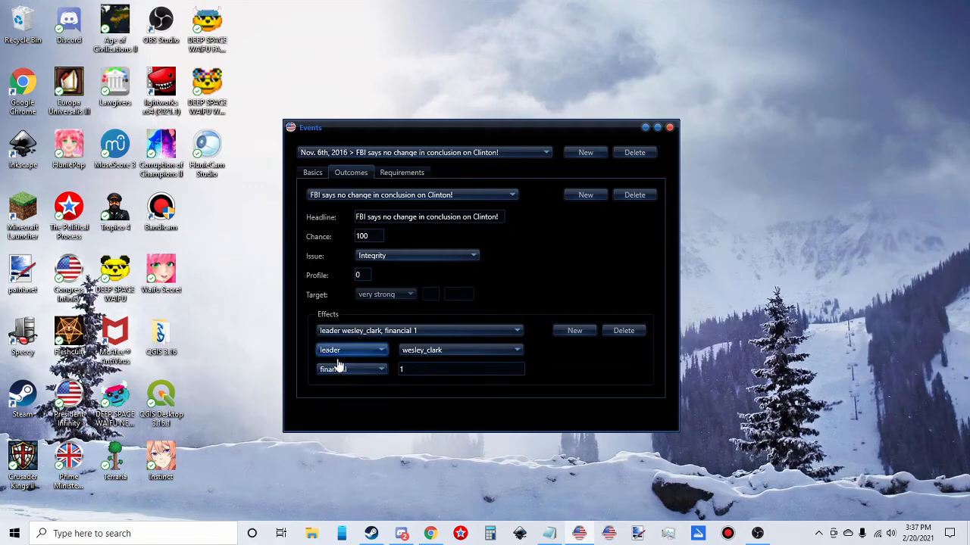
# - Review the FBI event outcome's available issues, the list of outcomes and the list of events, keeping the current selections
pyautogui.click(376, 255)
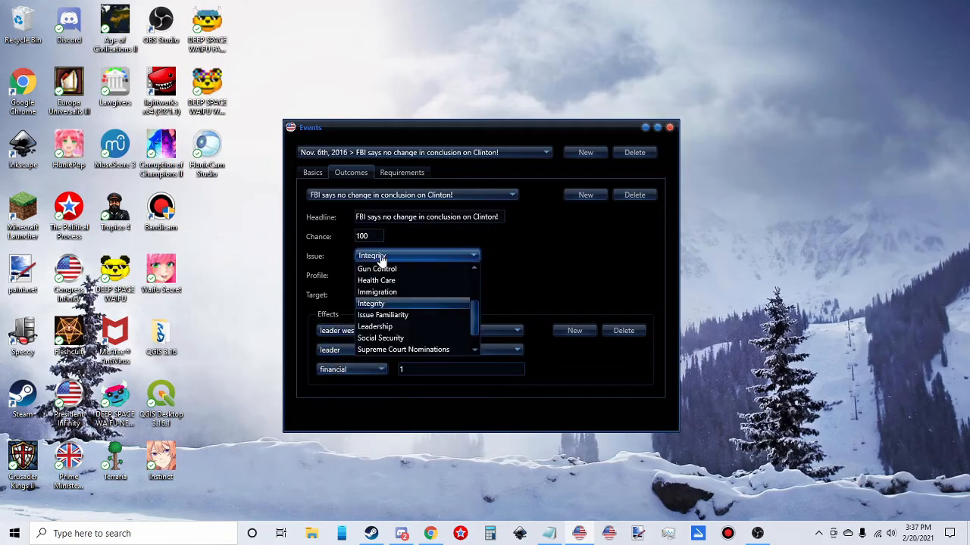
pyautogui.click(381, 258)
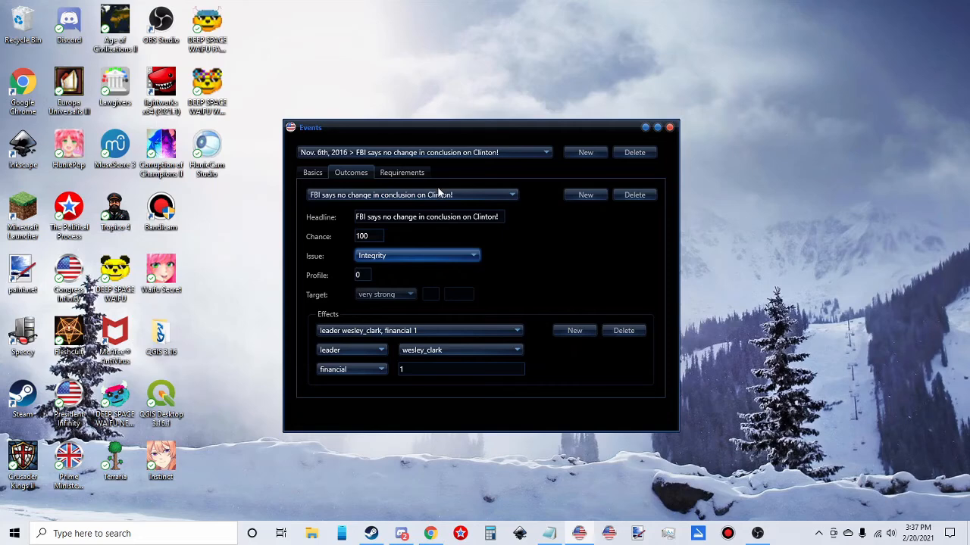
pyautogui.click(343, 197)
pyautogui.click(342, 199)
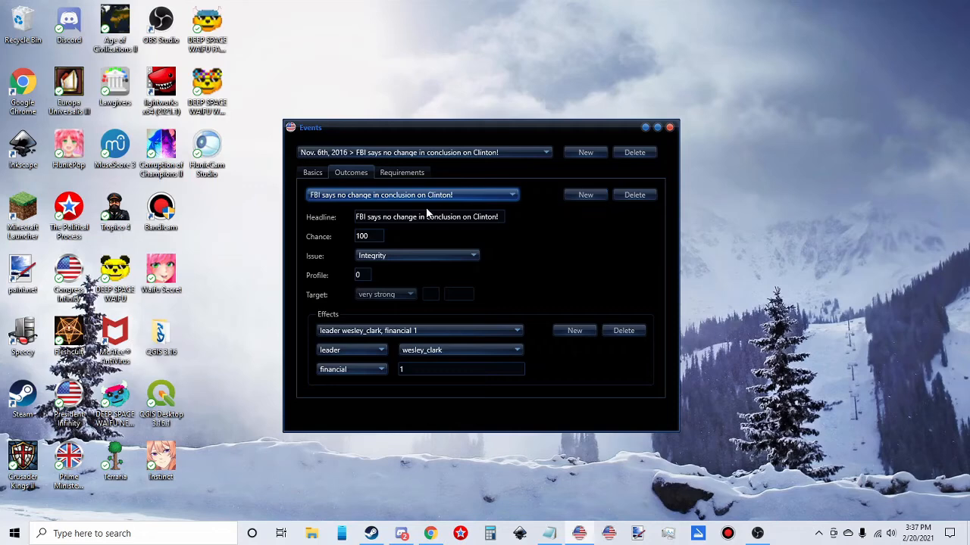
pyautogui.click(412, 154)
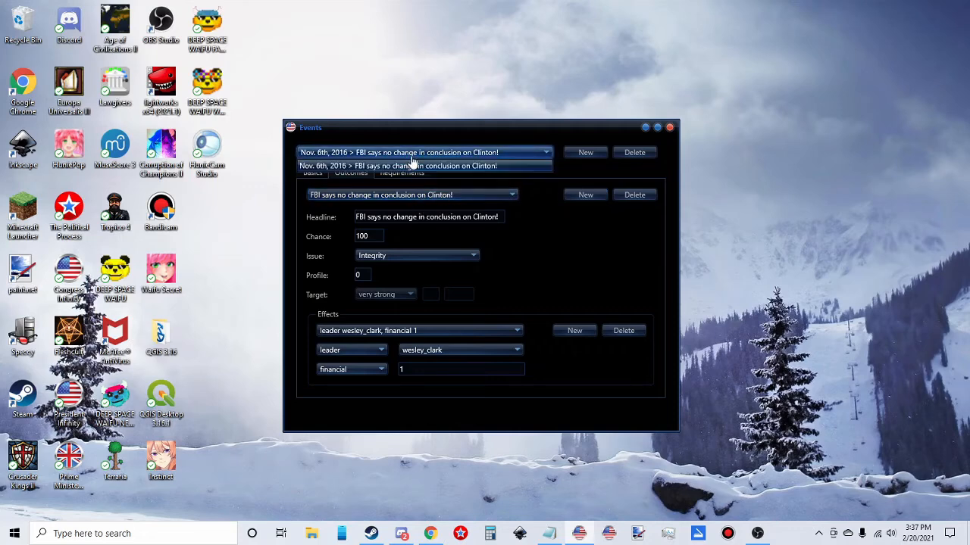
pyautogui.click(411, 164)
# - Try to change the FBI event's requirement type from leader to event_occurred, and close the events editor
pyautogui.click(403, 173)
pyautogui.click(389, 195)
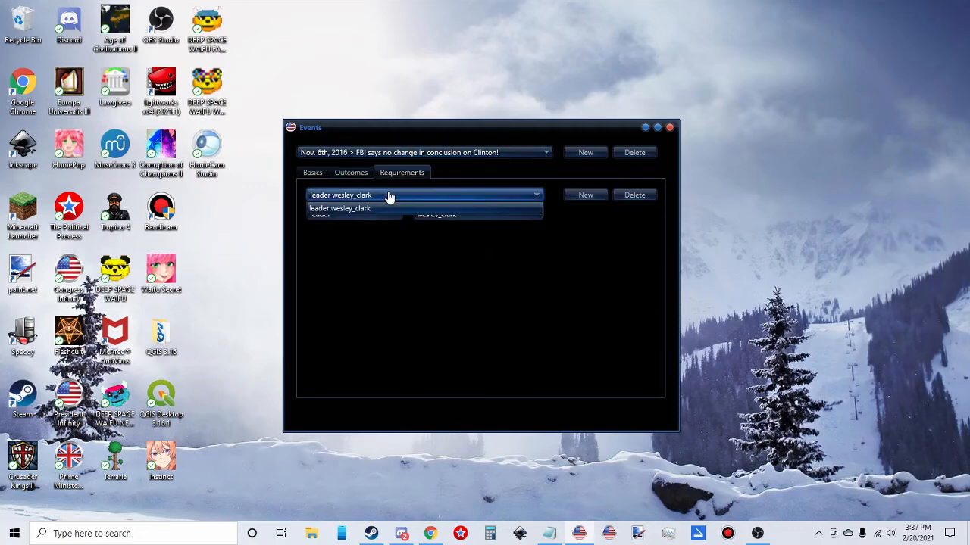
pyautogui.click(390, 206)
pyautogui.click(389, 217)
pyautogui.click(390, 216)
pyautogui.click(389, 216)
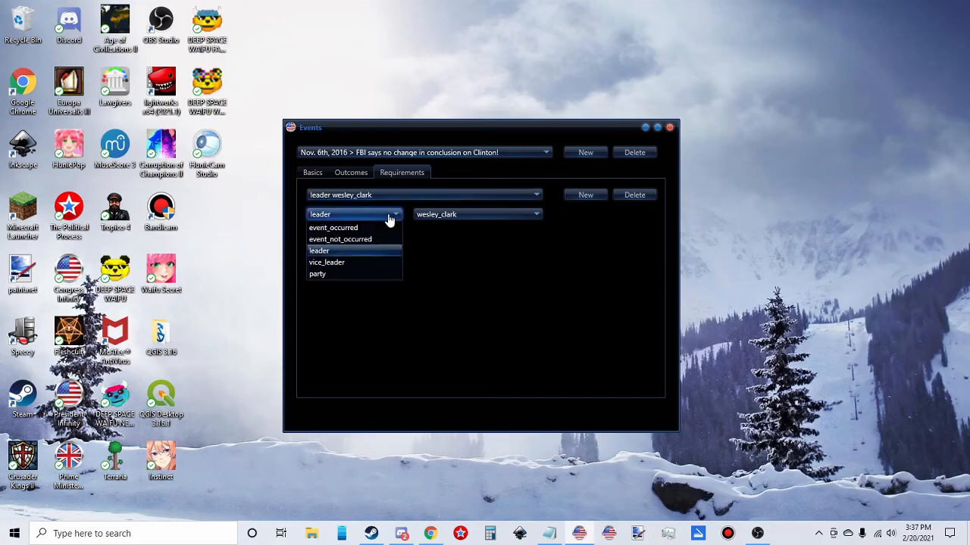
pyautogui.click(348, 226)
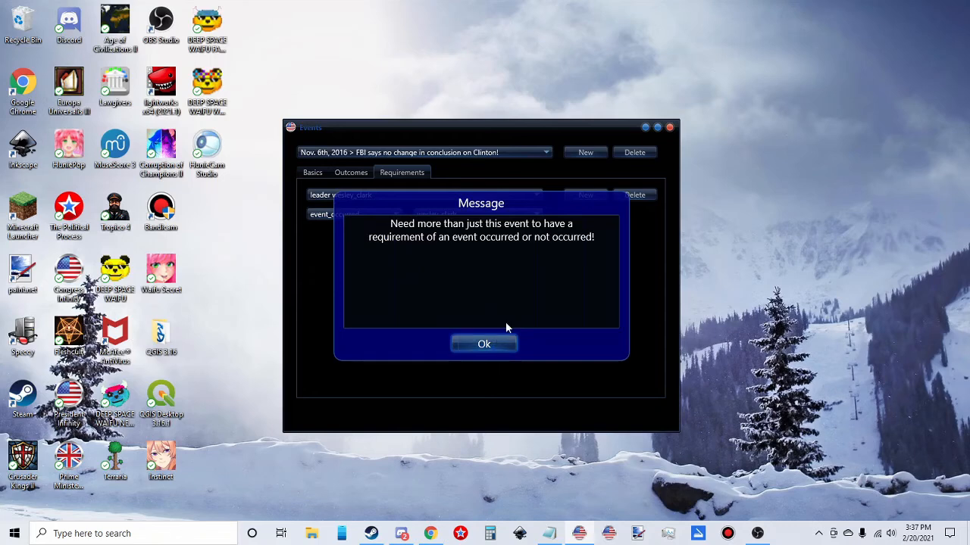
pyautogui.click(475, 345)
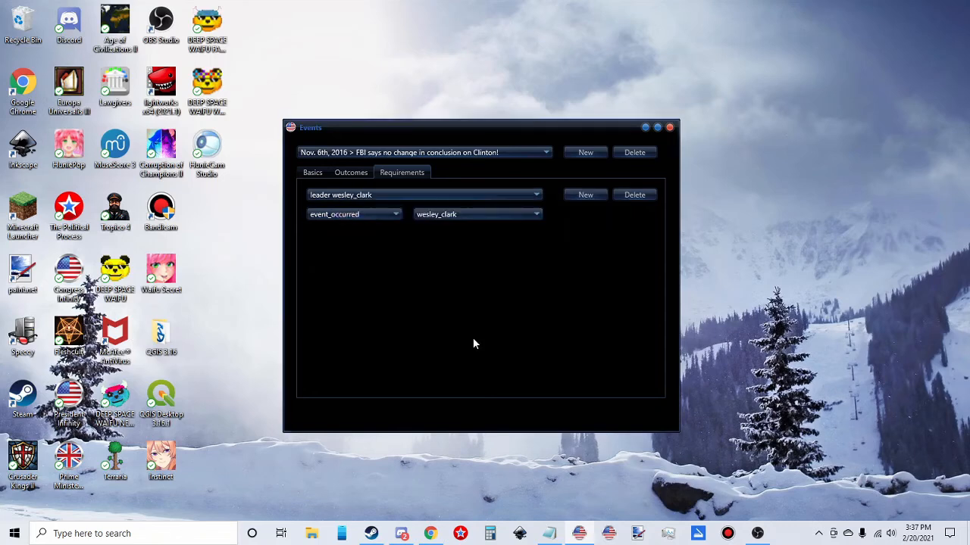
pyautogui.click(670, 126)
# - Open the vice-leaders editor, review the list of Republican vice-leaders and Sen. Kelly Ayotte's details, and close the editor
pyautogui.click(630, 126)
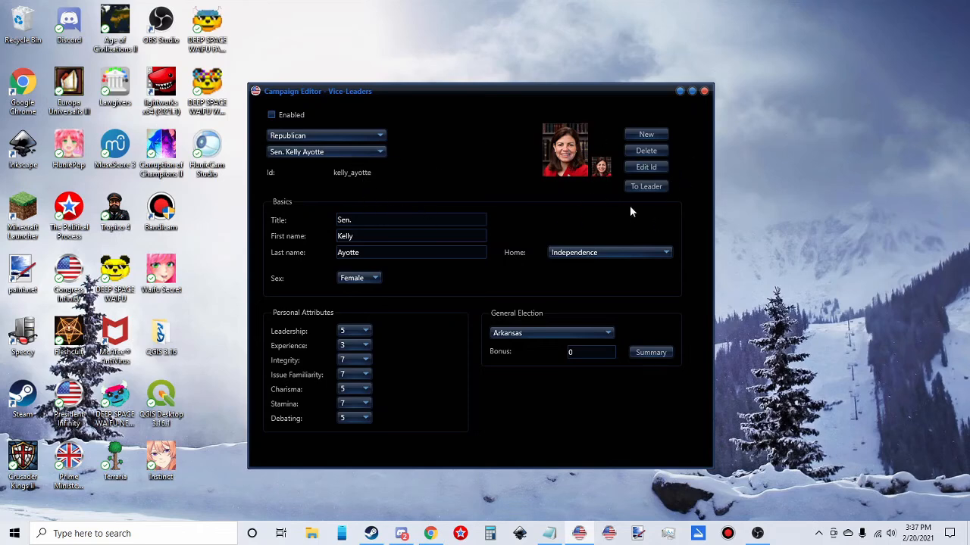
pyautogui.click(310, 152)
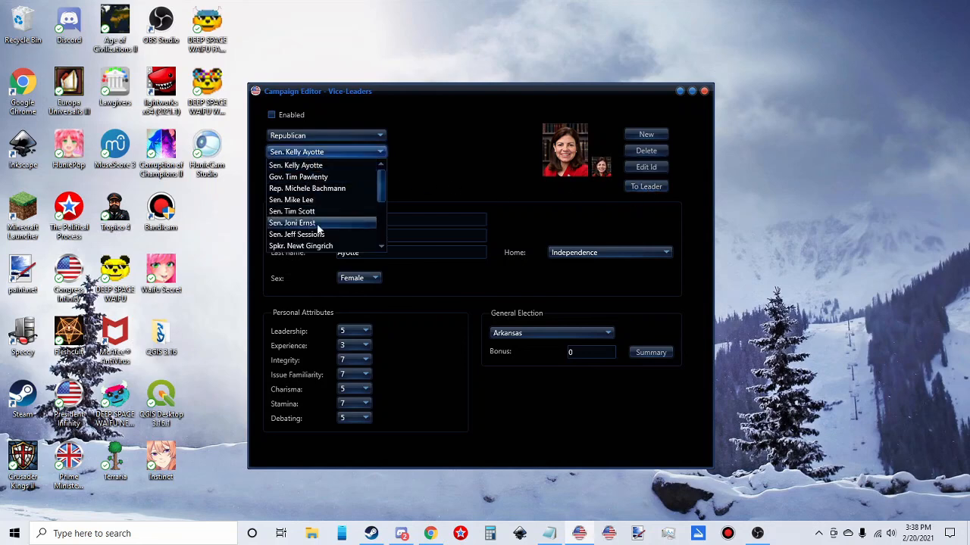
pyautogui.click(419, 155)
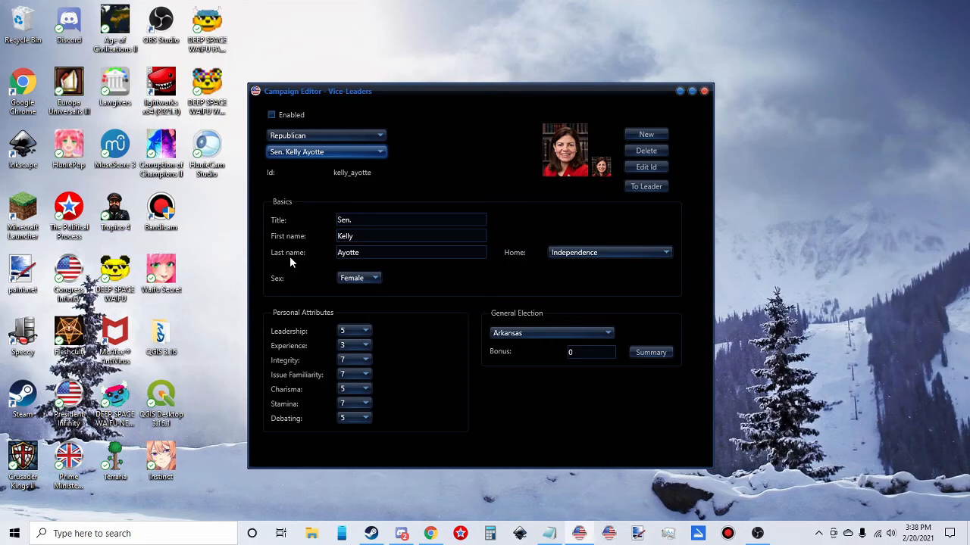
pyautogui.click(705, 92)
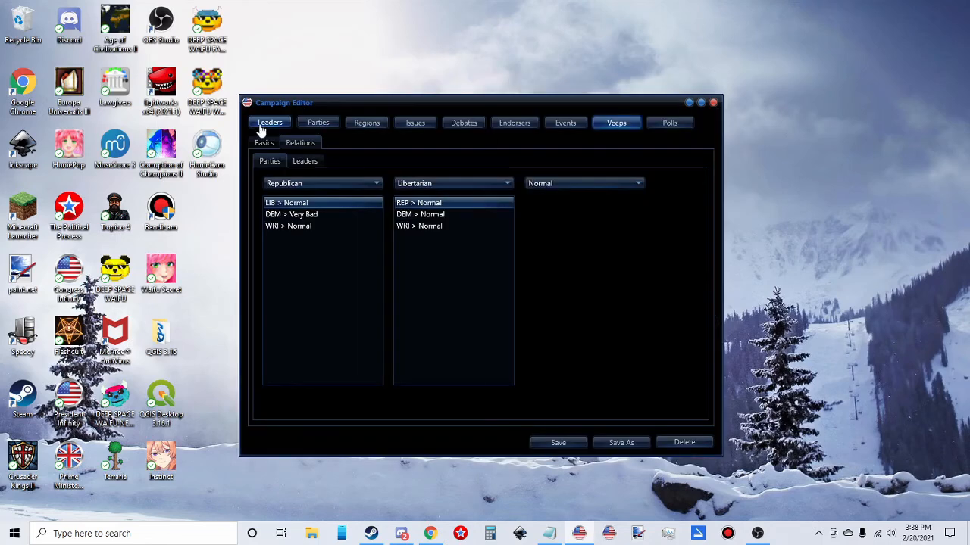
# - Open the leaders editor and browse the preset colors available for Sen. Tom Cotton
pyautogui.click(270, 122)
pyautogui.click(656, 197)
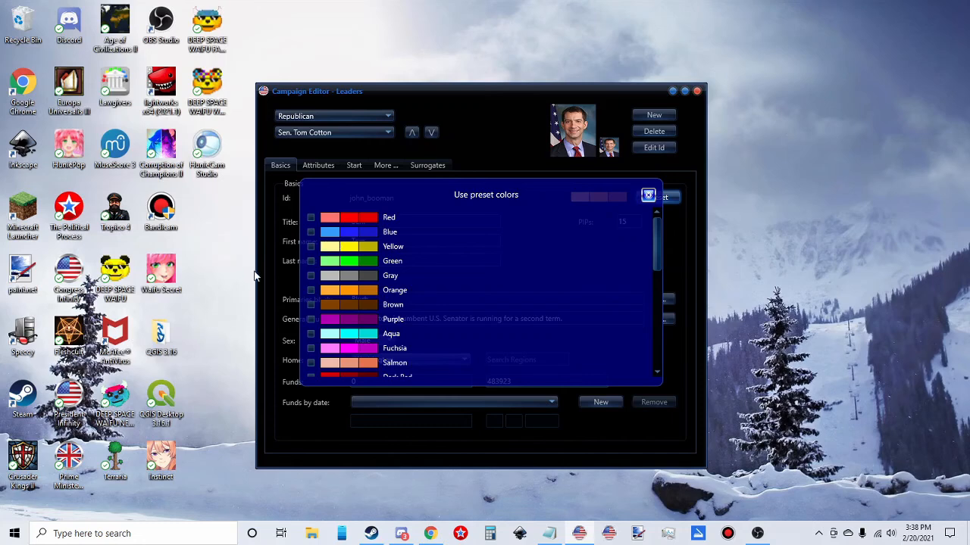
pyautogui.scroll(-5, 333, 288)
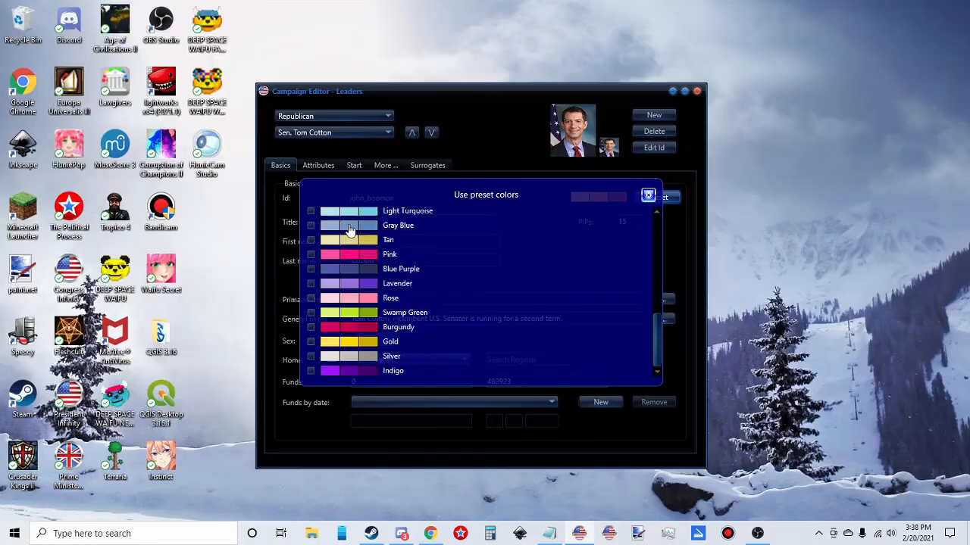